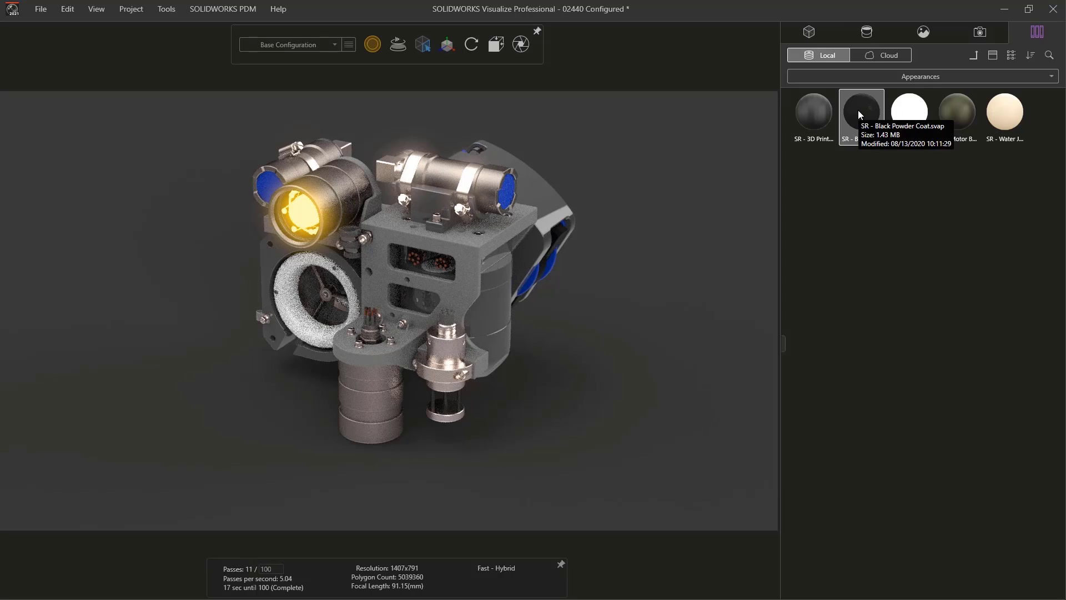
Apply the SR - Black Powder Coat appearance to the rounded housing behind the grey bracket and copy the housing's appearance.
drag(858, 110, 492, 314)
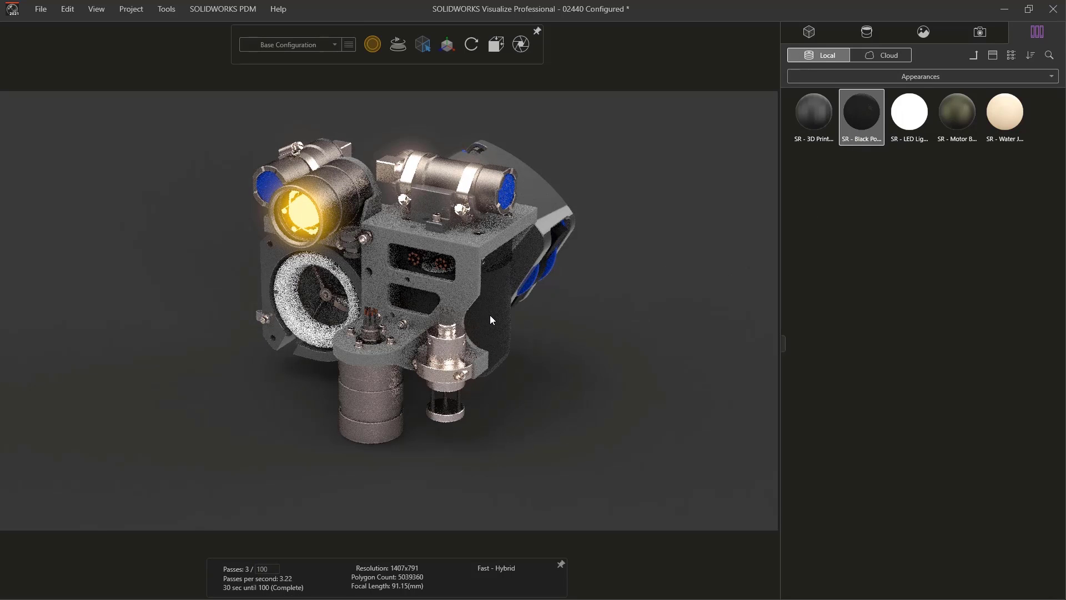
click(492, 317)
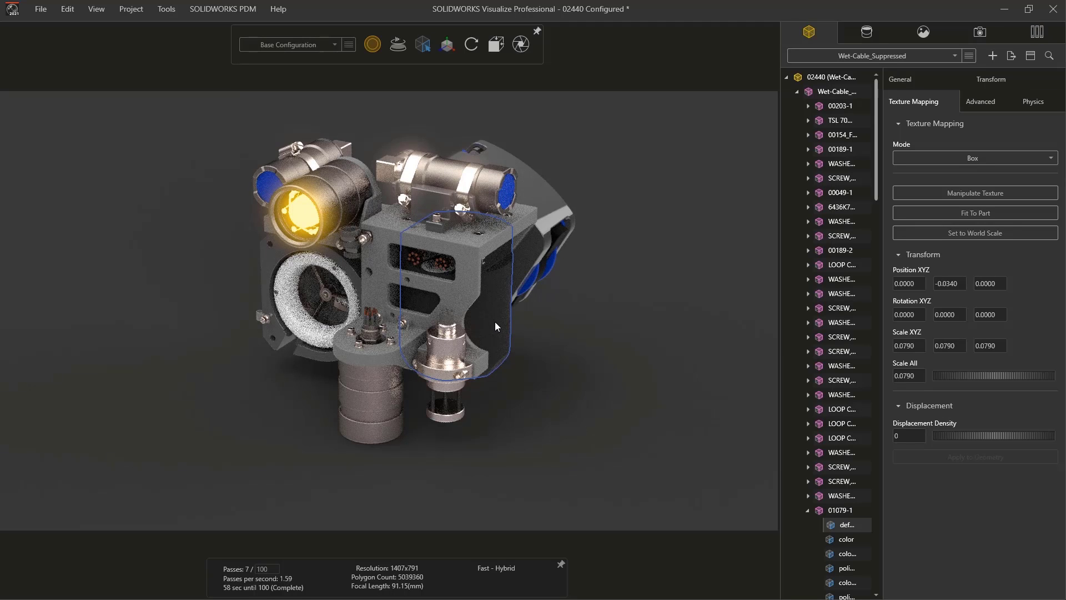
right_click(495, 322)
mouse_move(551, 434)
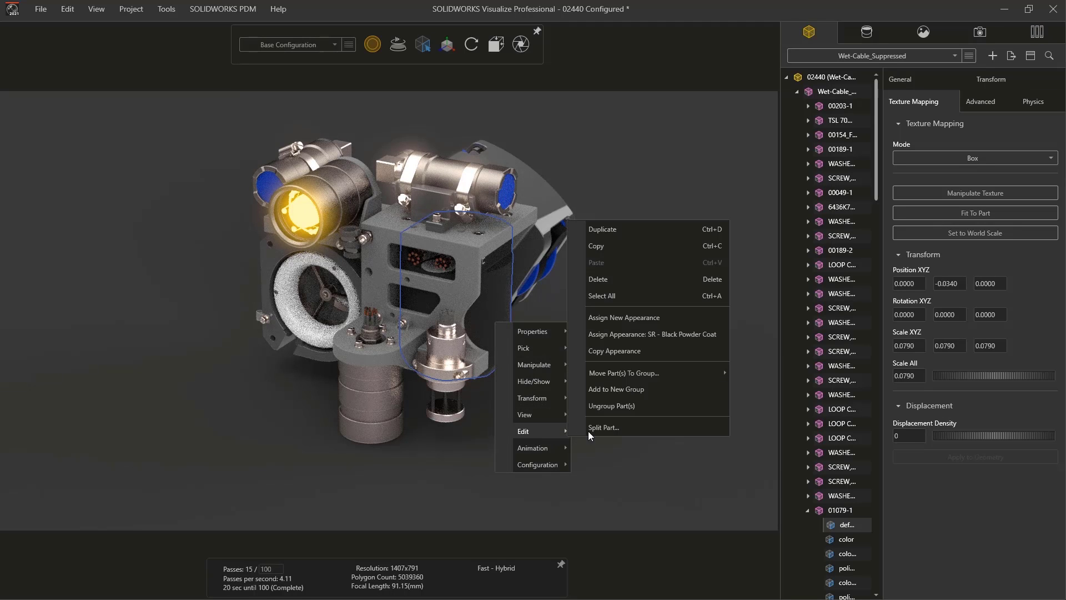
click(630, 351)
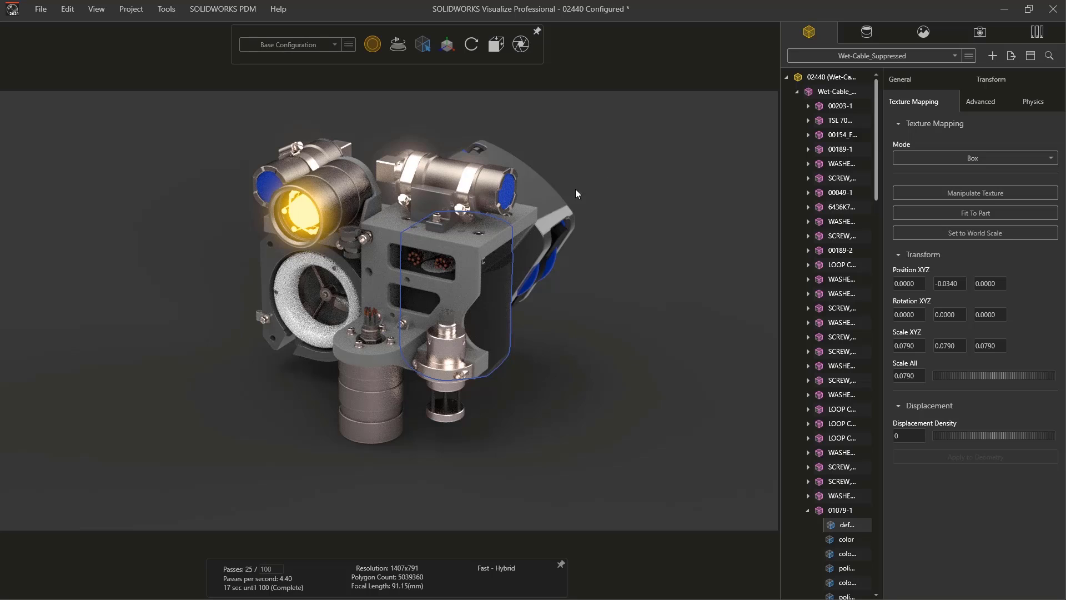
Assign the copied SR - Black Powder Coat appearance to everything that uses the default plastic appearance.
click(551, 207)
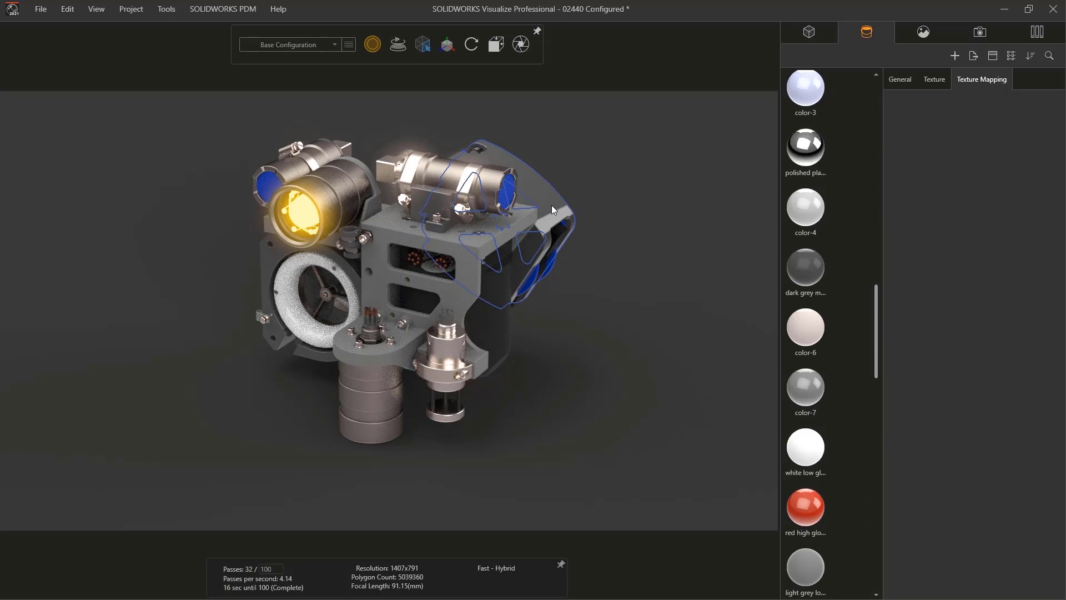
drag(875, 306, 864, 88)
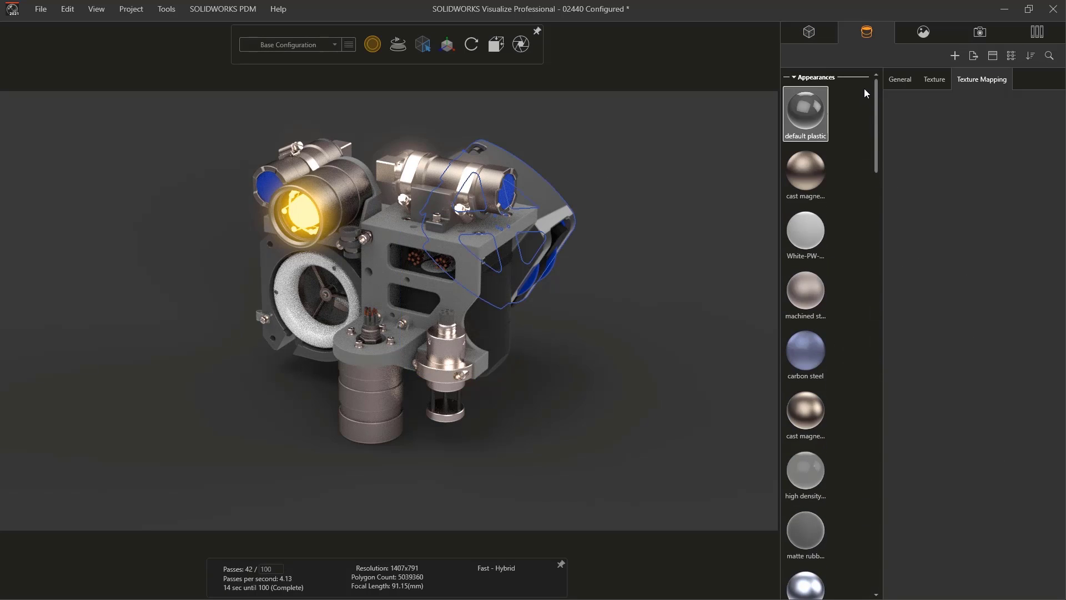
right_click(805, 116)
mouse_move(859, 225)
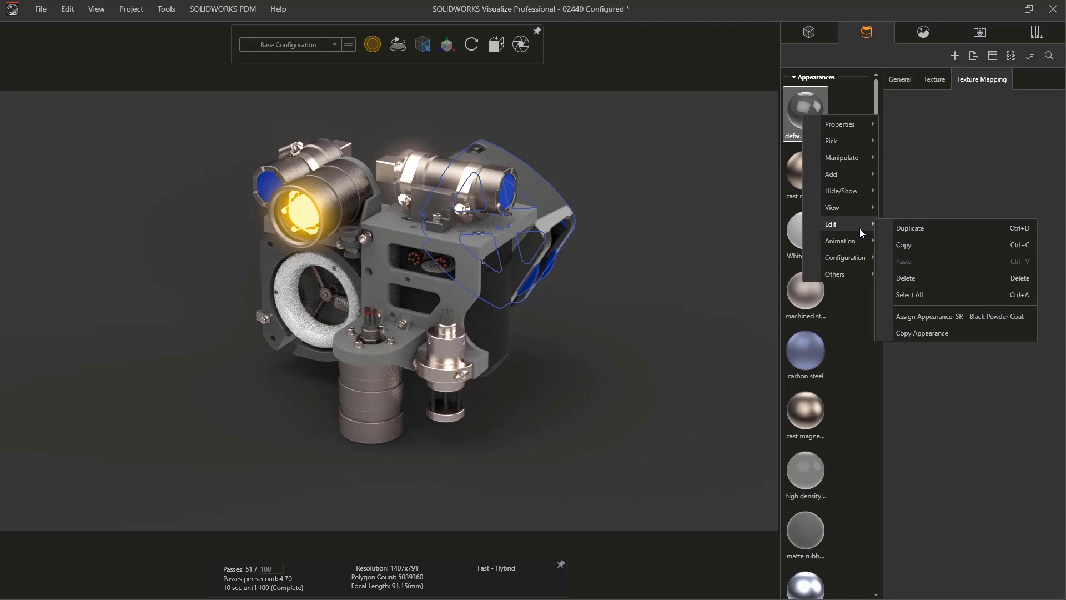
click(948, 316)
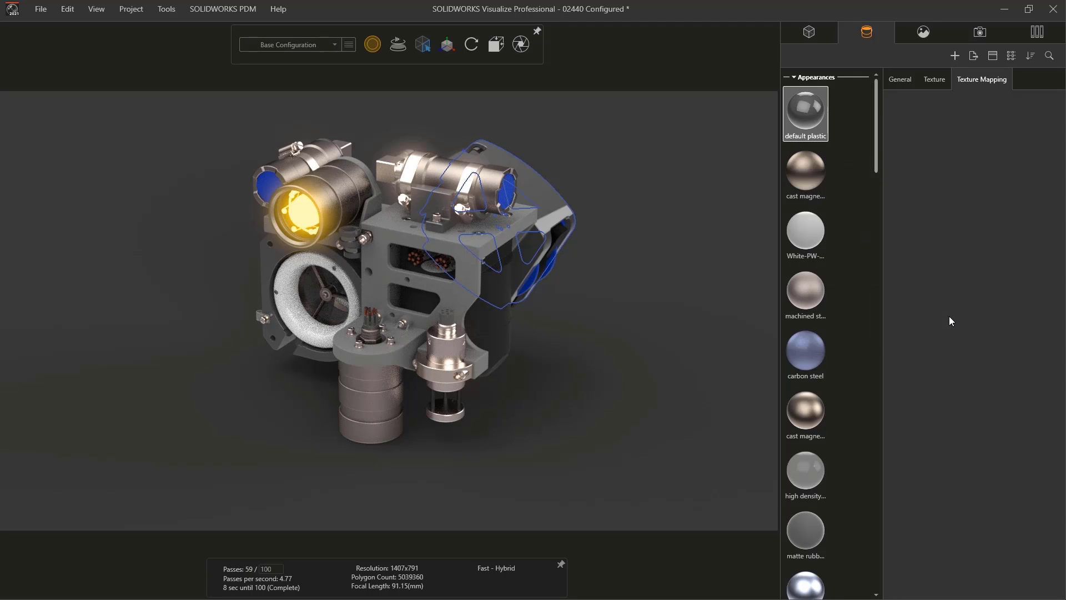
click(657, 287)
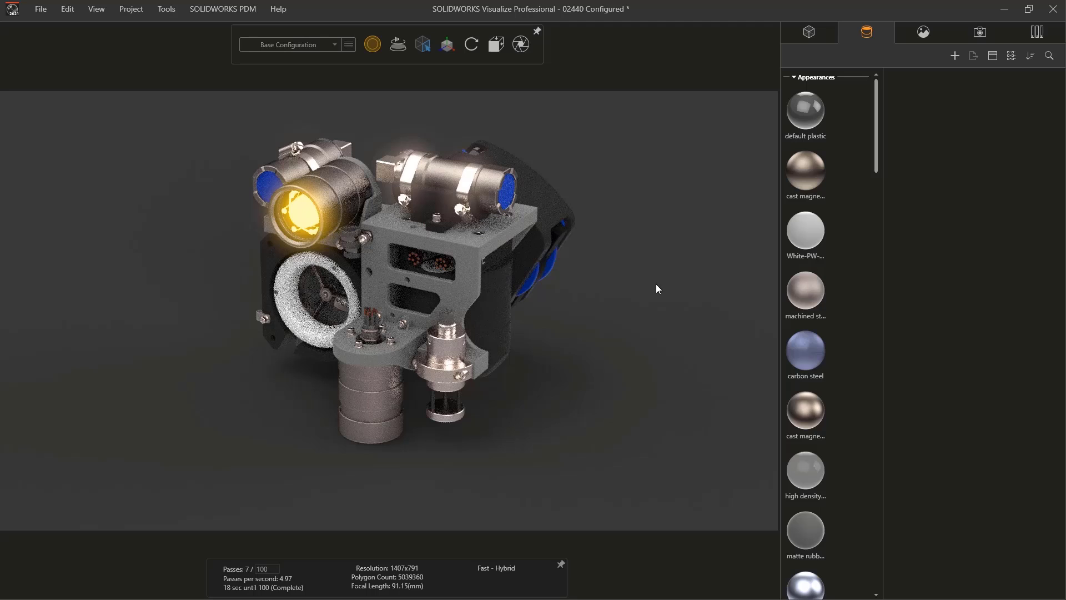
Isolate the light grey mounting bracket so that only this part is shown, viewed close up from a lower angle.
right_click(472, 255)
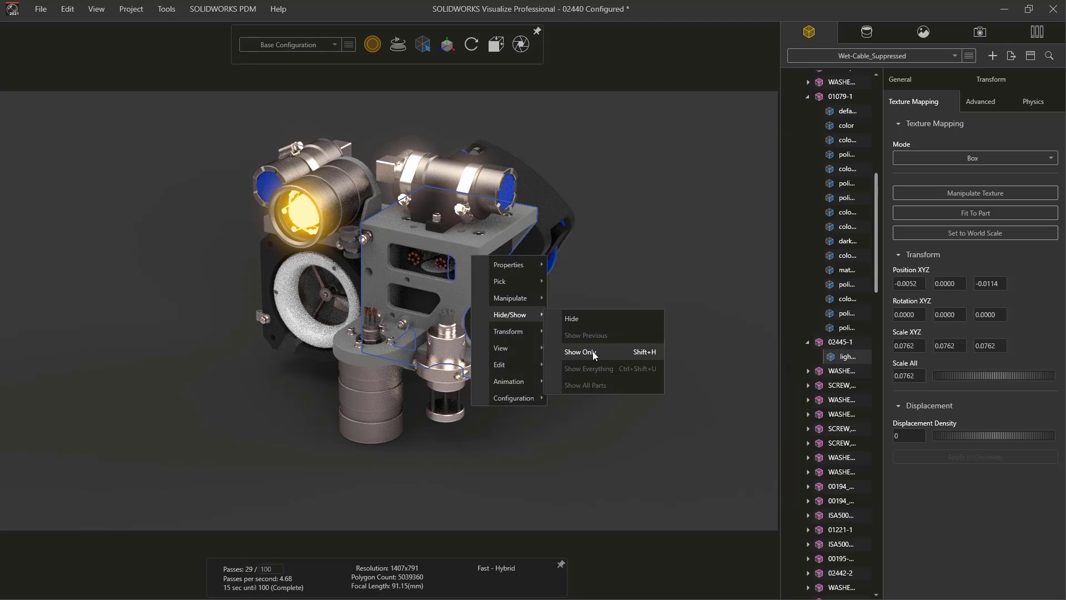
click(592, 351)
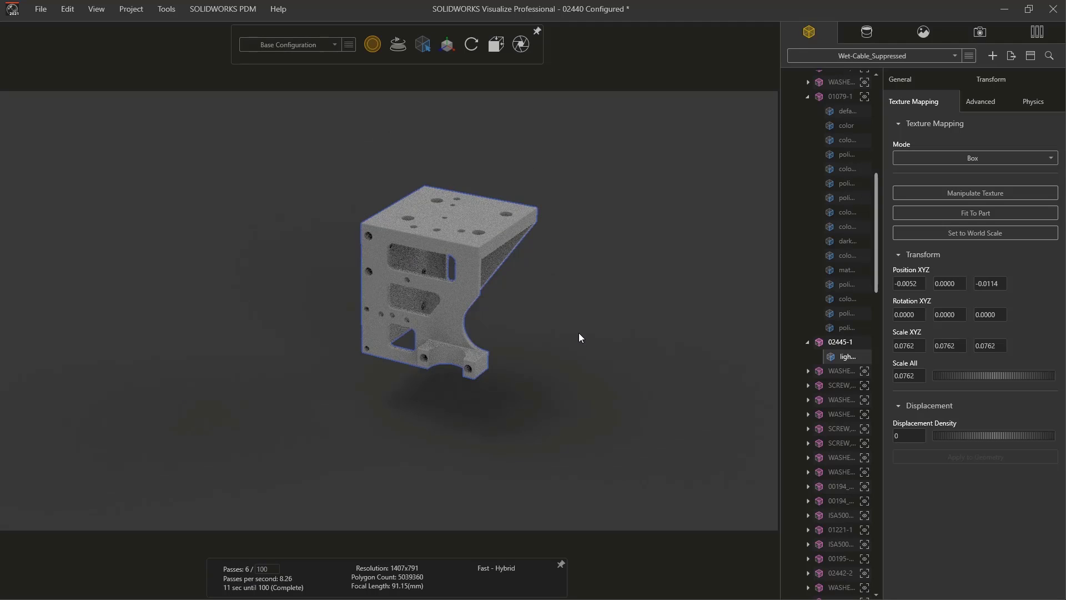
click(579, 332)
scroll(479, 245, up, 5)
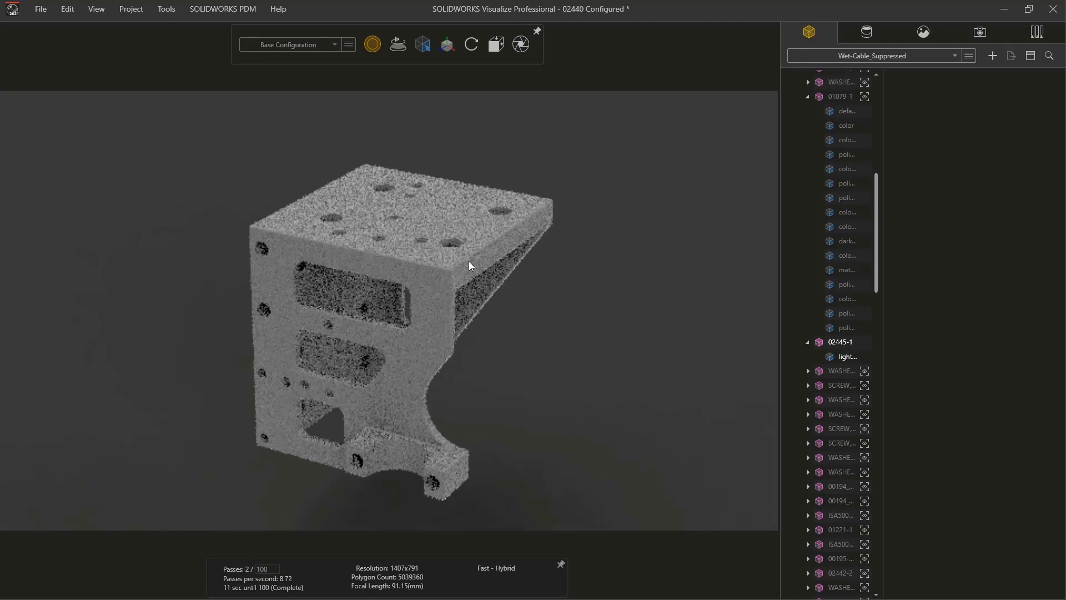
drag(454, 291, 564, 298)
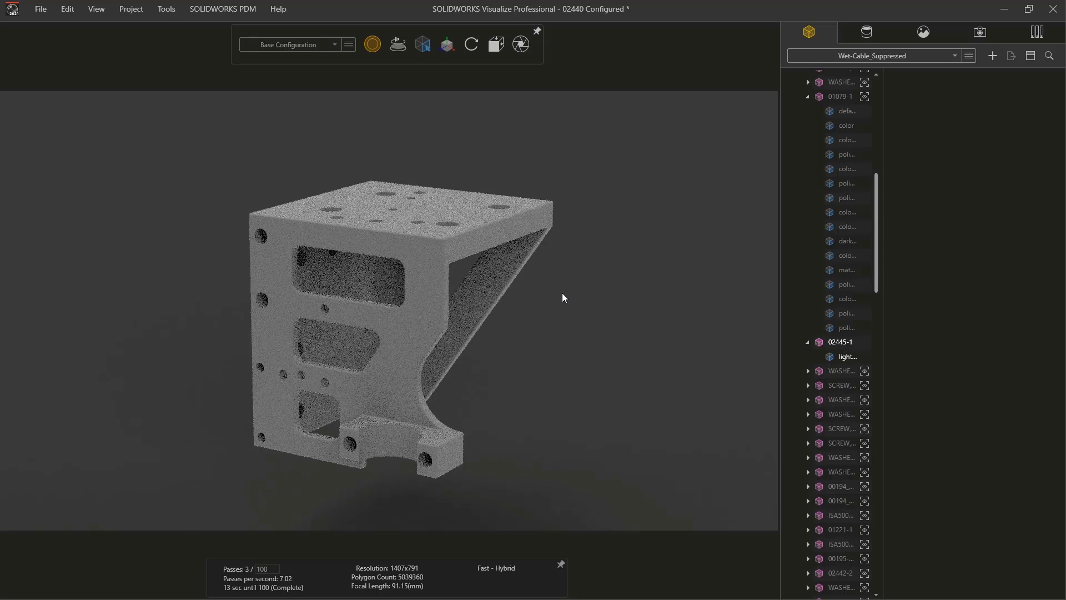
Change the colour of the bracket's light grey low gloss plastic to a dark grey, about HSV 0, 4, 22.
click(483, 240)
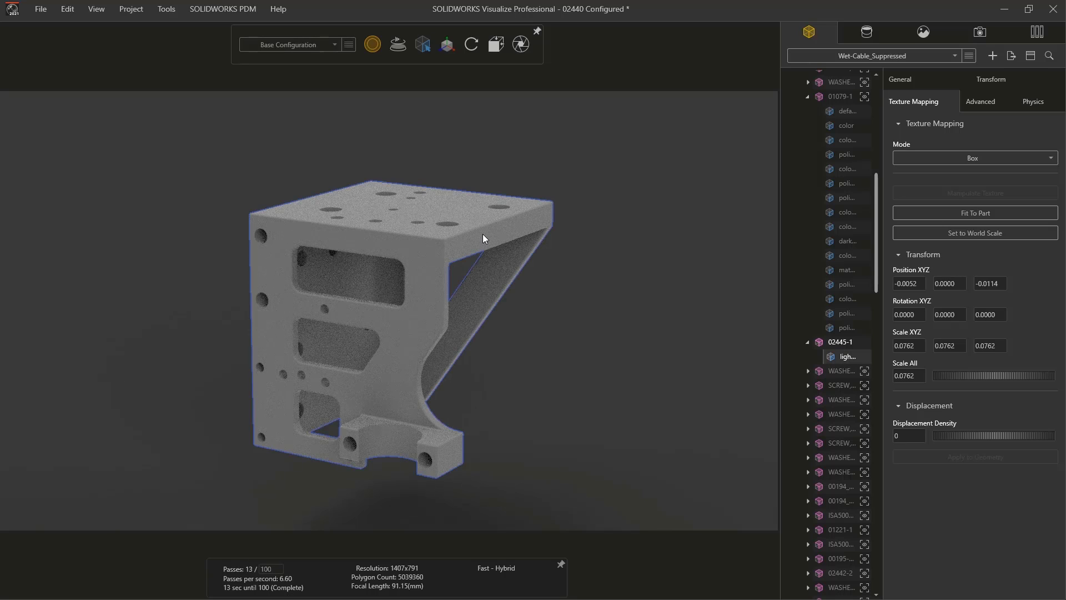
click(483, 235)
click(902, 79)
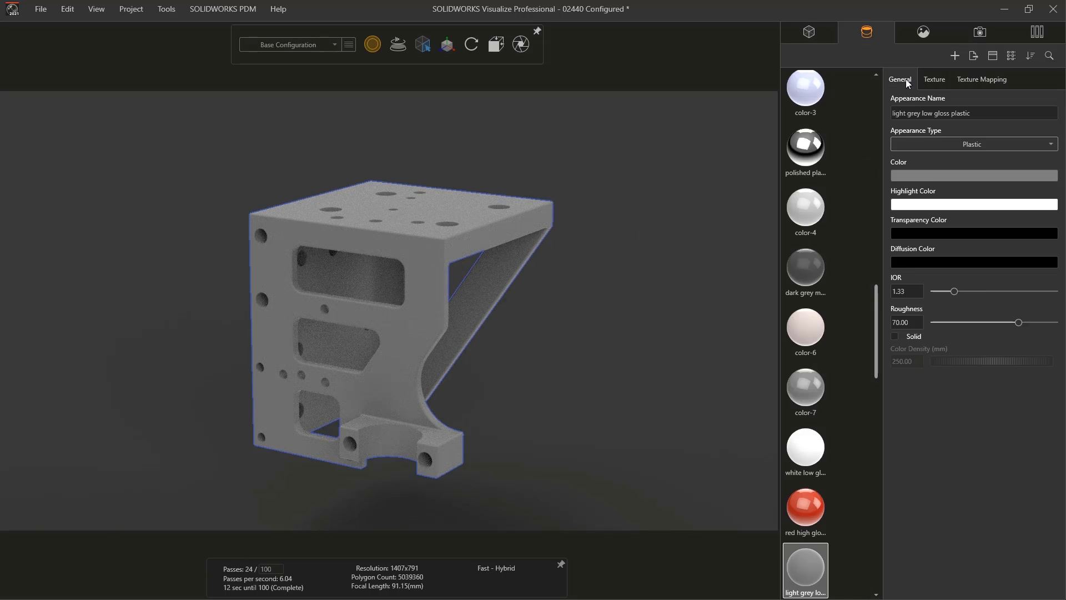
click(928, 175)
mouse_move(805, 221)
mouse_down()
mouse_move(859, 220)
mouse_move(808, 242)
mouse_up()
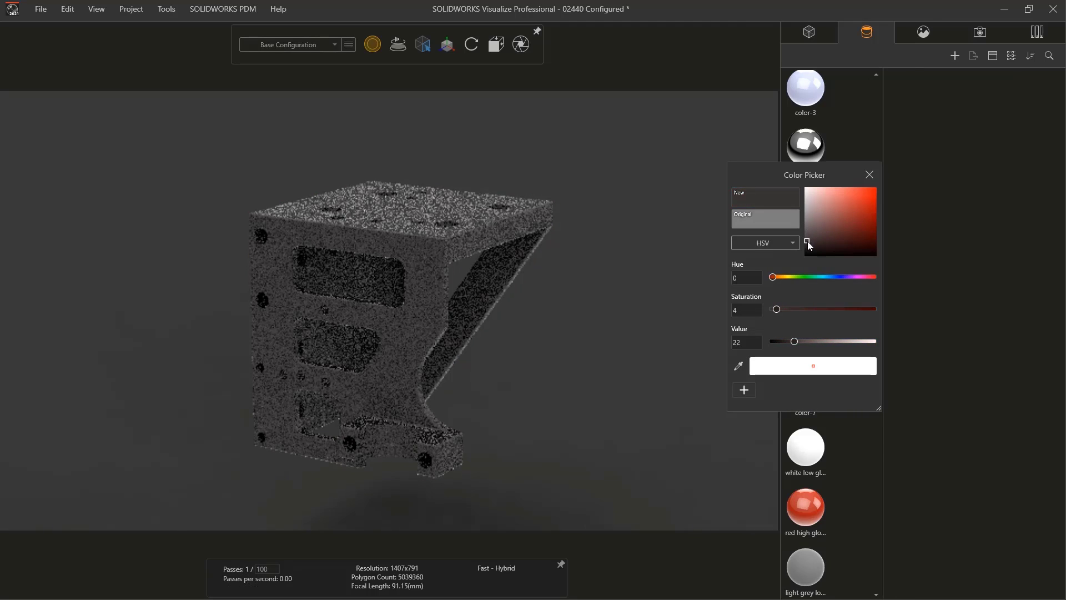
click(872, 175)
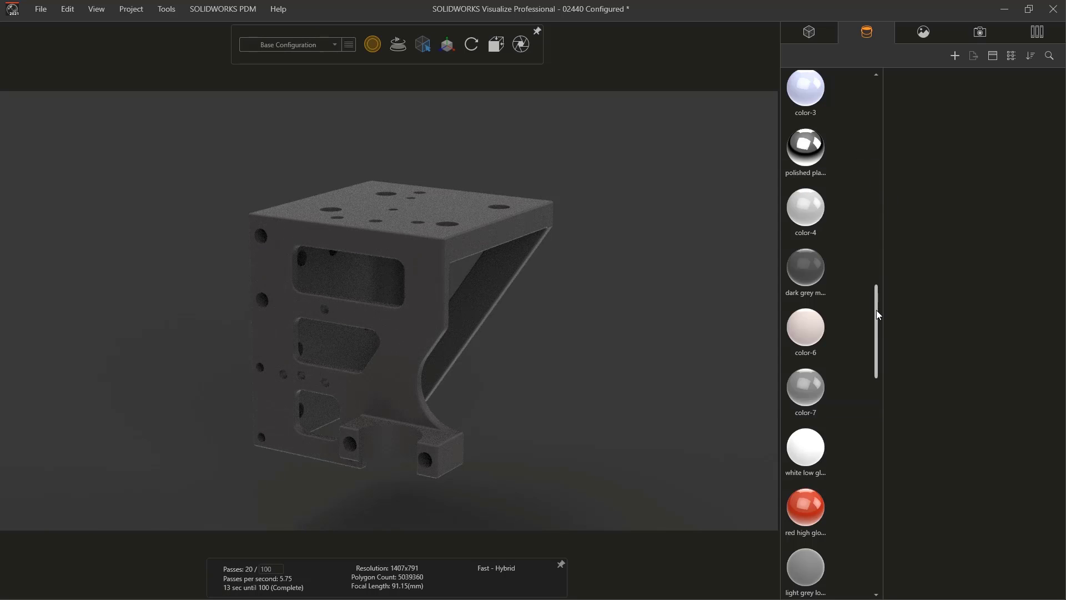
Load 3DPrint Texture.png as the bump texture of the bracket's light grey low gloss plastic appearance.
drag(876, 310, 885, 125)
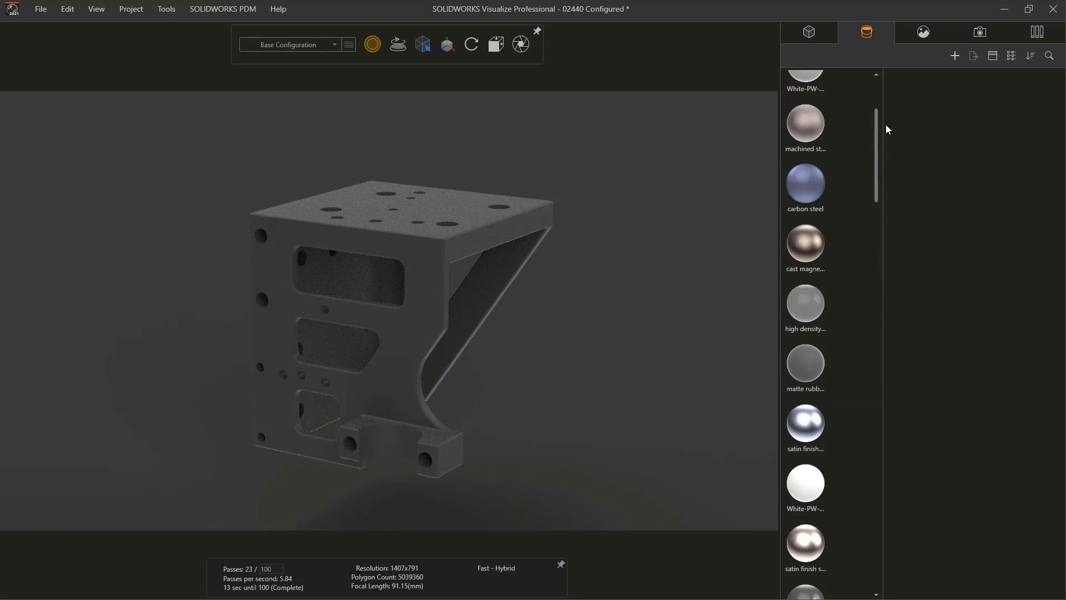
click(504, 230)
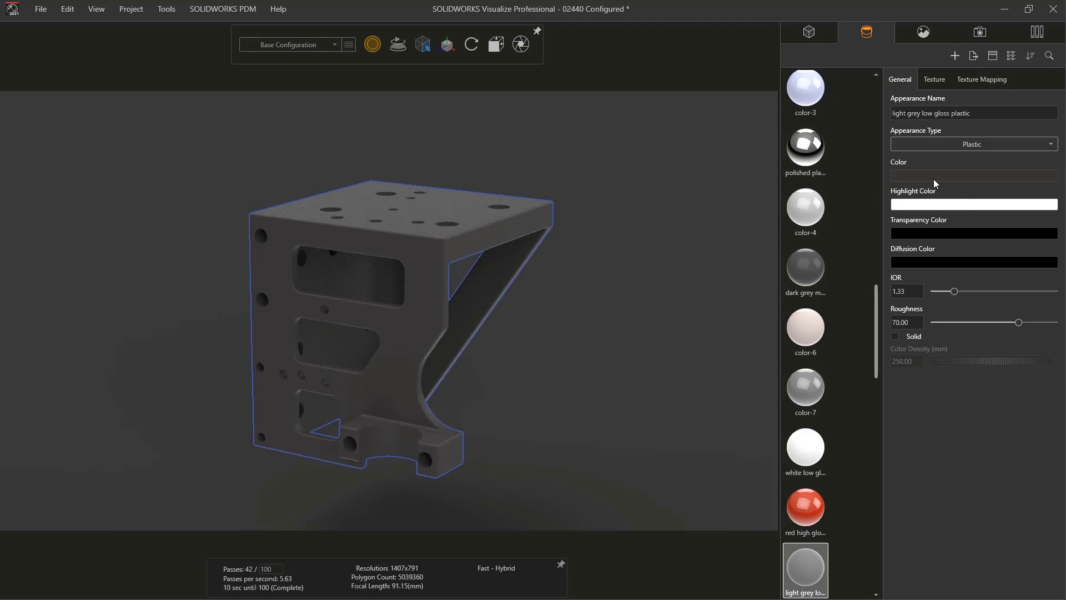
click(936, 79)
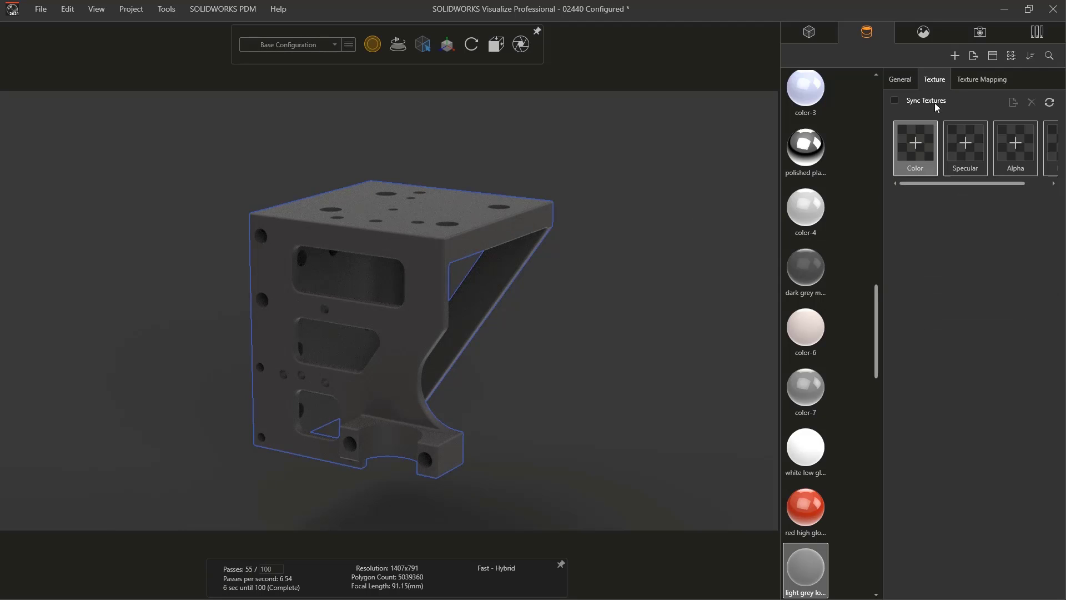
drag(959, 184, 1034, 189)
click(1037, 148)
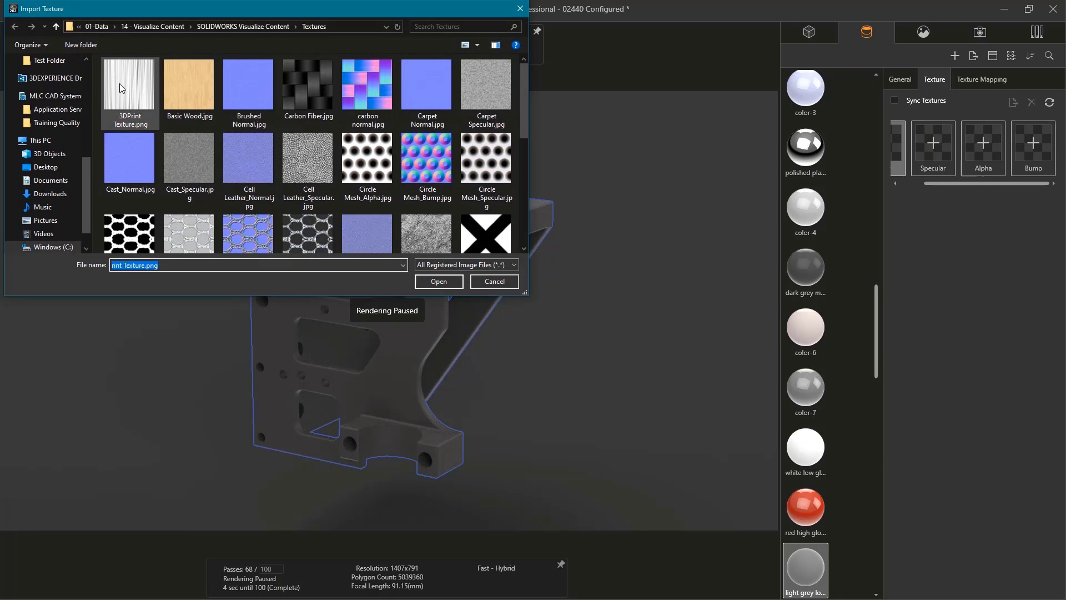
click(119, 83)
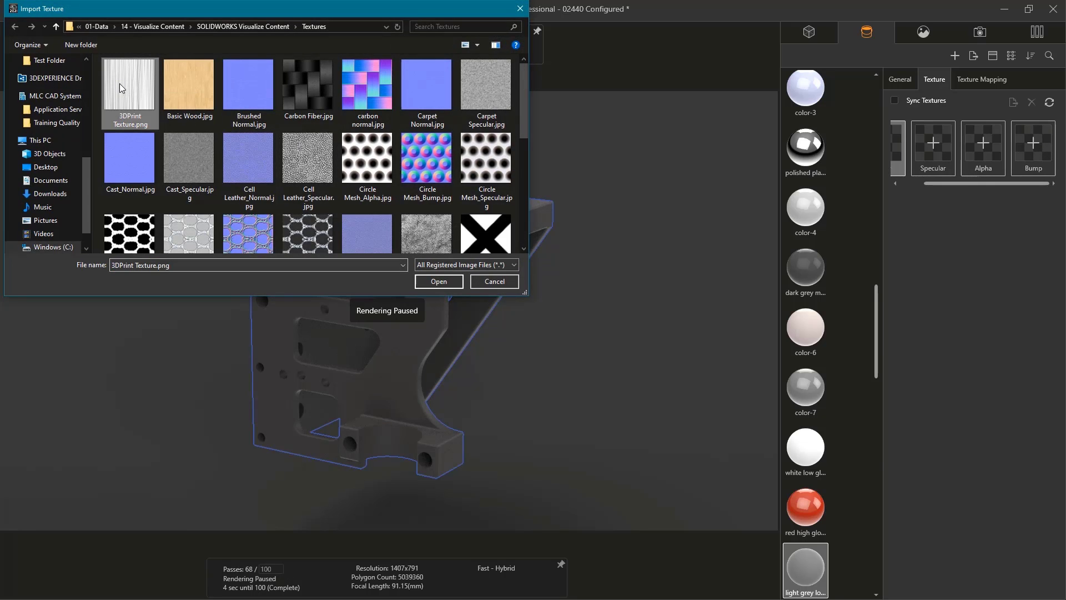
click(451, 282)
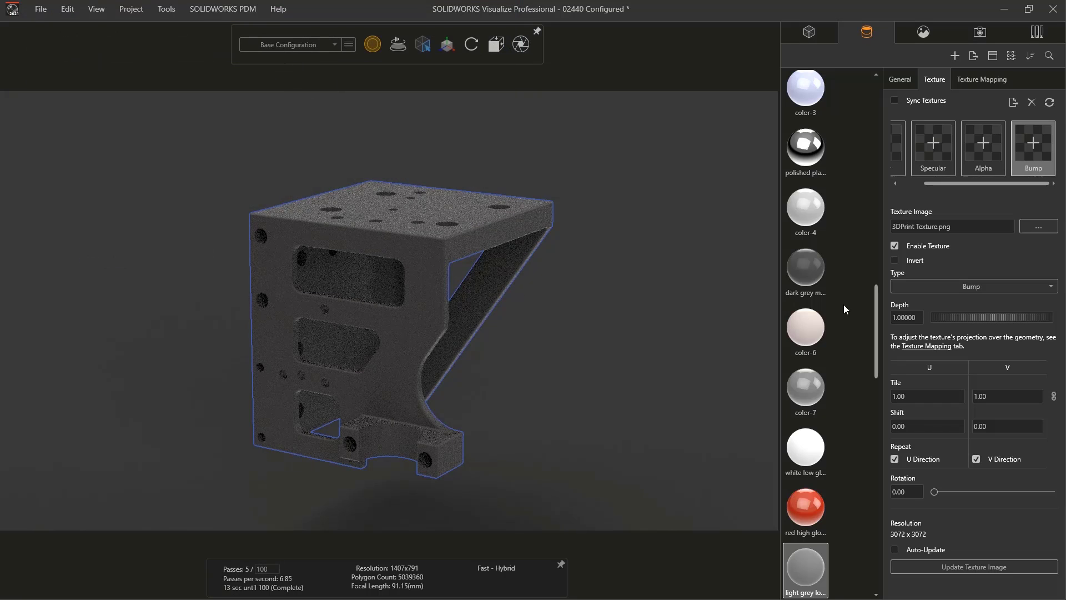
Set the bump texture's depth to 0.05 and change its type to Displacement.
click(905, 317)
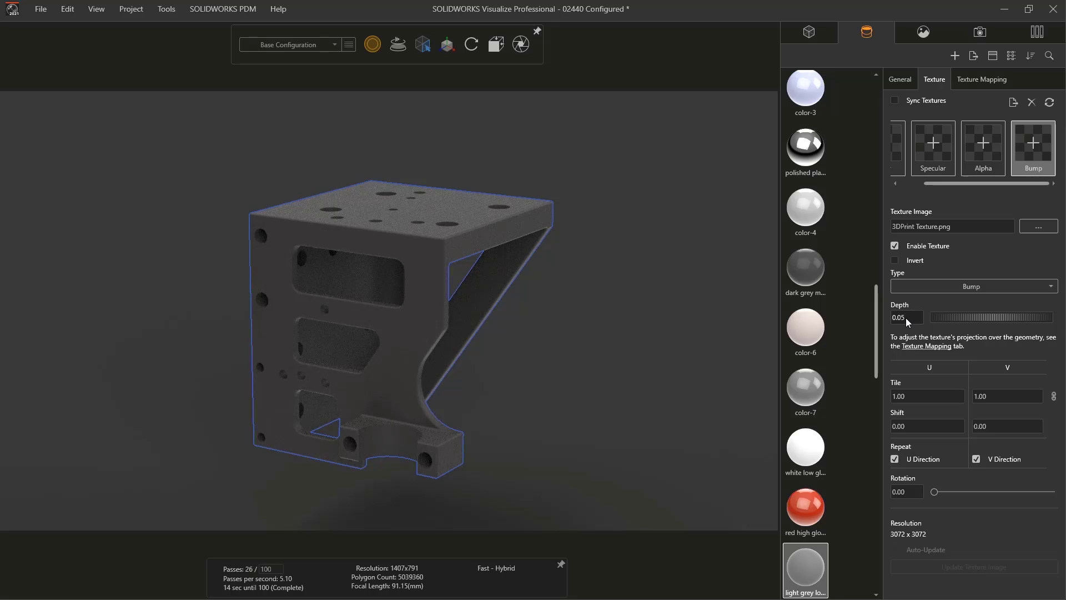
text(0.05)
key(Return)
click(931, 289)
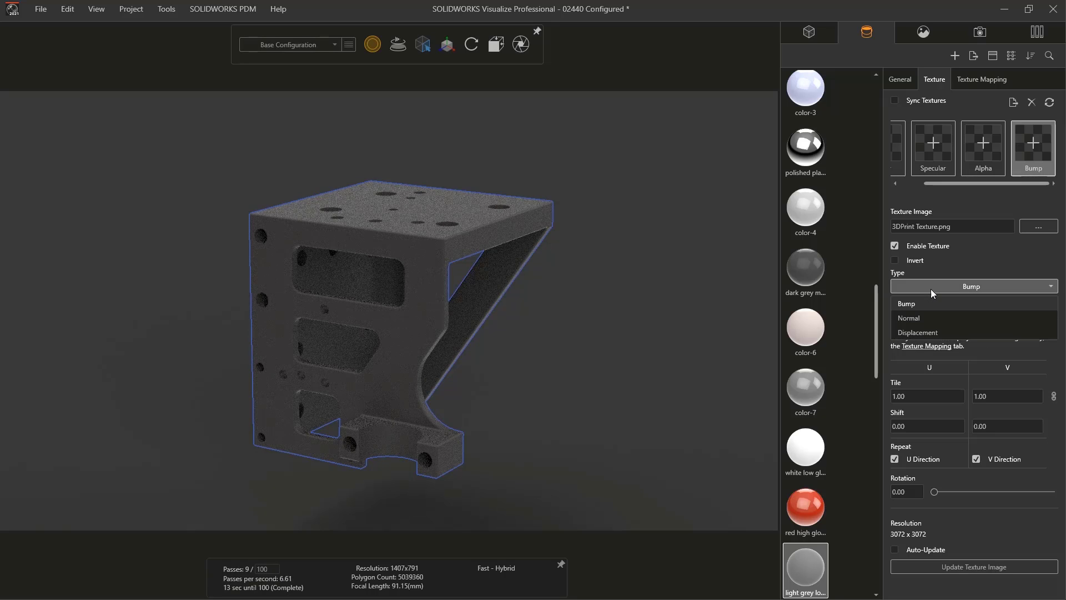
click(932, 332)
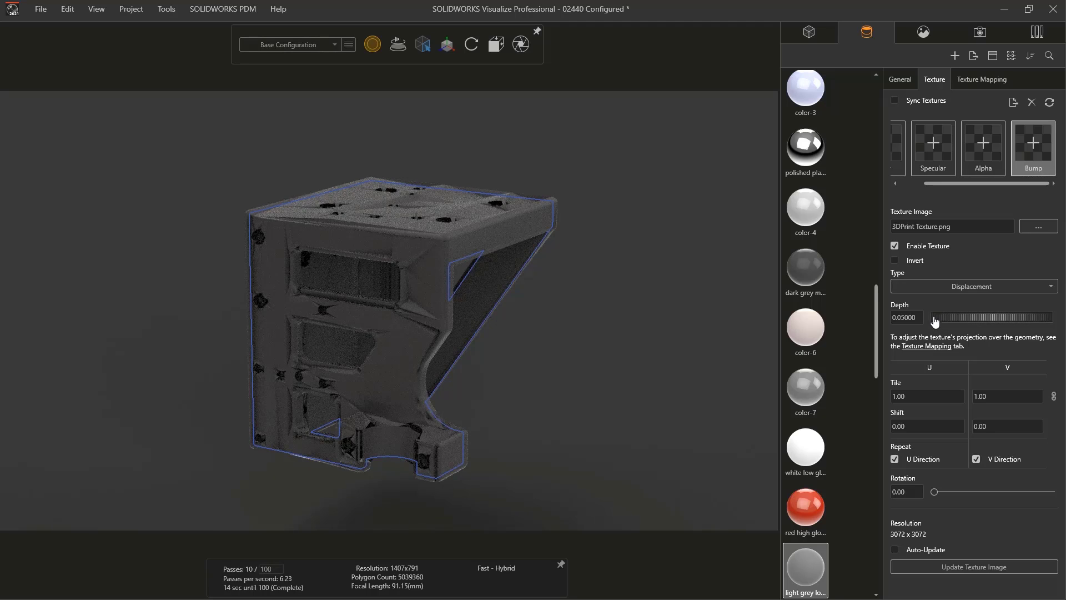
Set the bracket's displacement density to 1500 and apply it to the geometry.
click(972, 78)
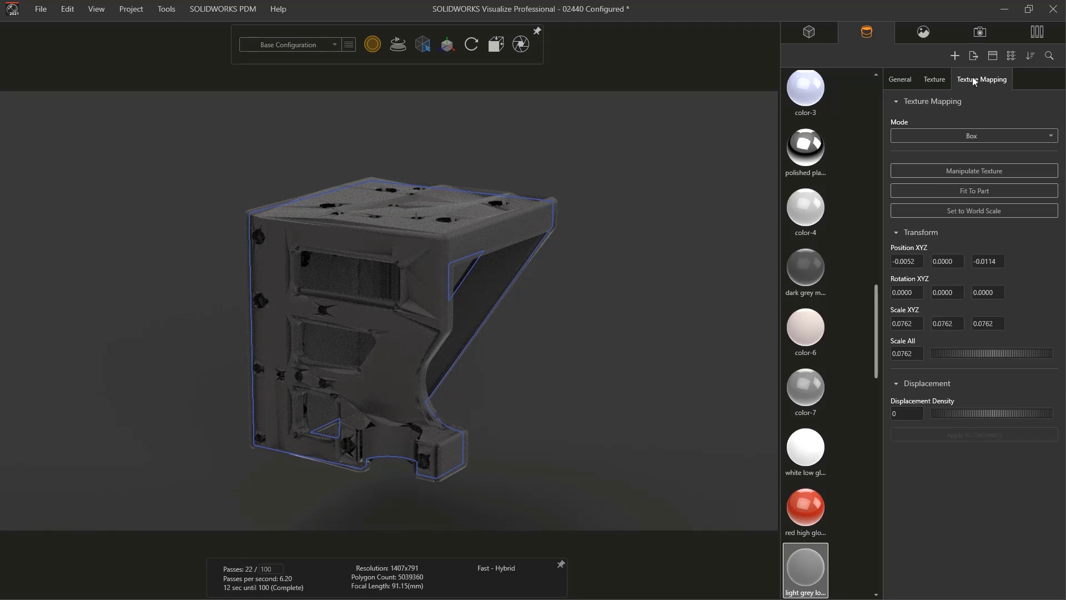
click(899, 415)
text(1)
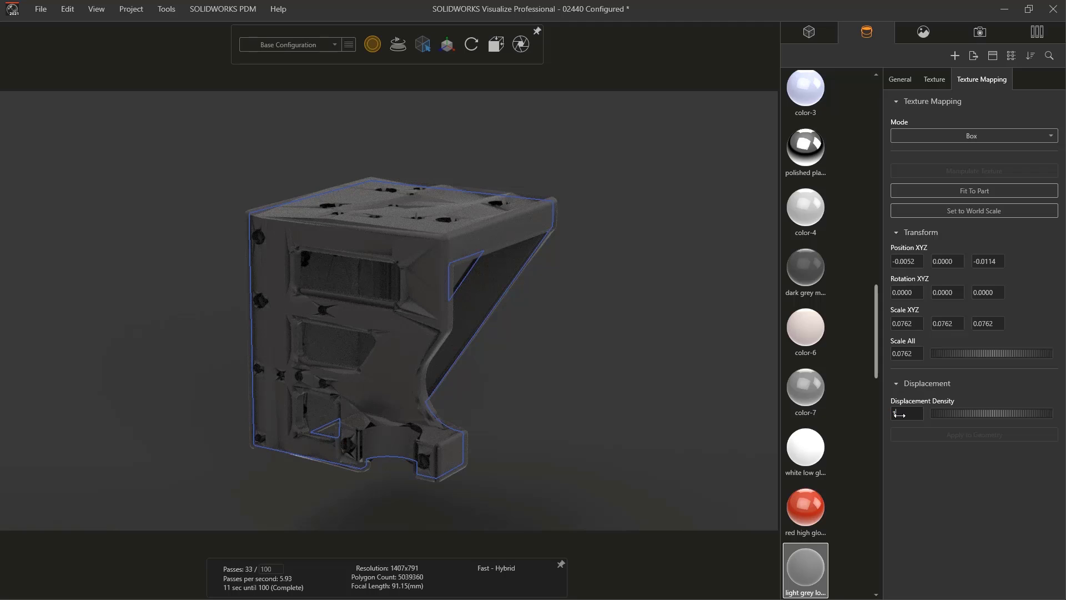
text(500)
click(928, 437)
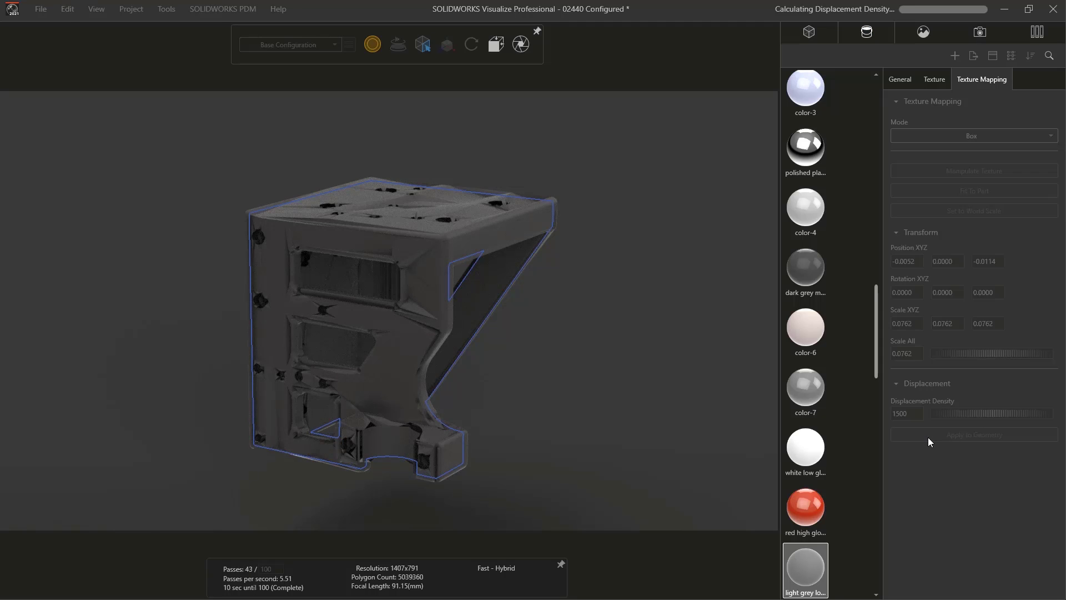
click(512, 332)
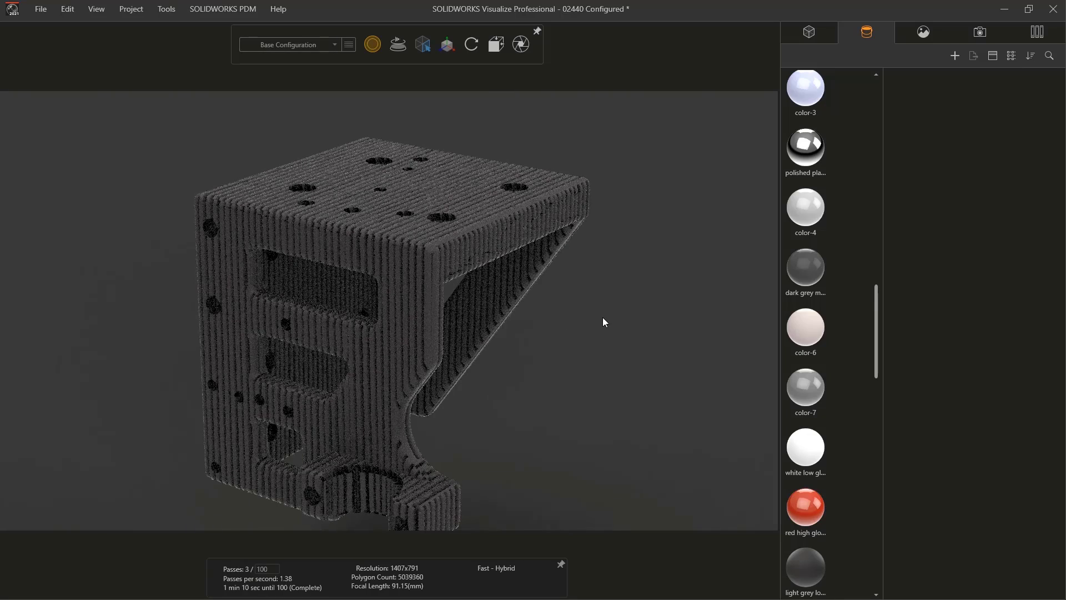
Apply the saved SR - 3D Print appearance from the local library to the bracket.
click(1037, 32)
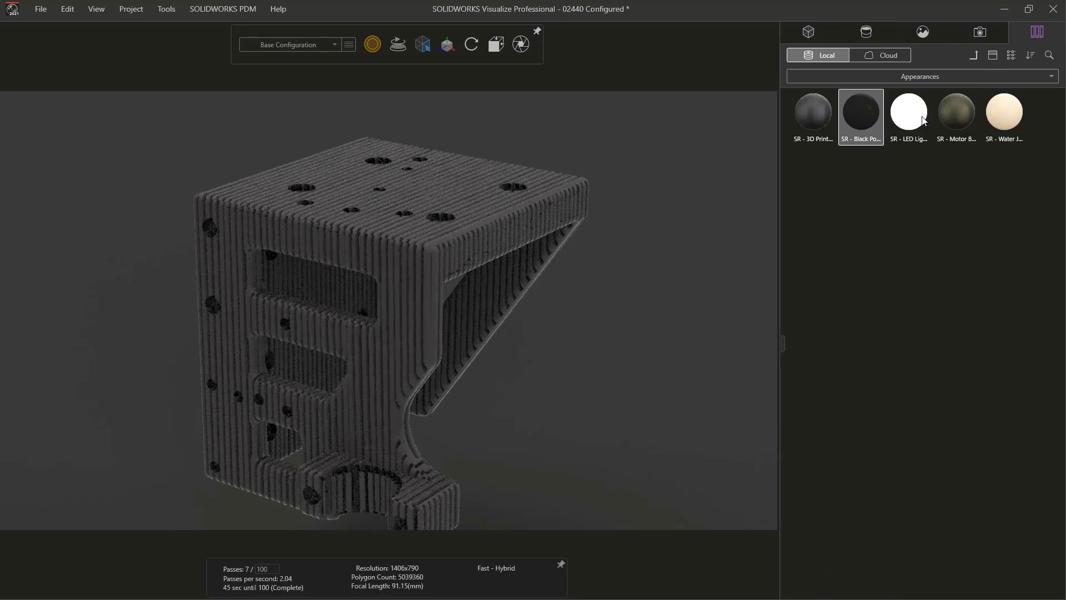
drag(815, 115, 495, 243)
scroll(391, 254, up, 3)
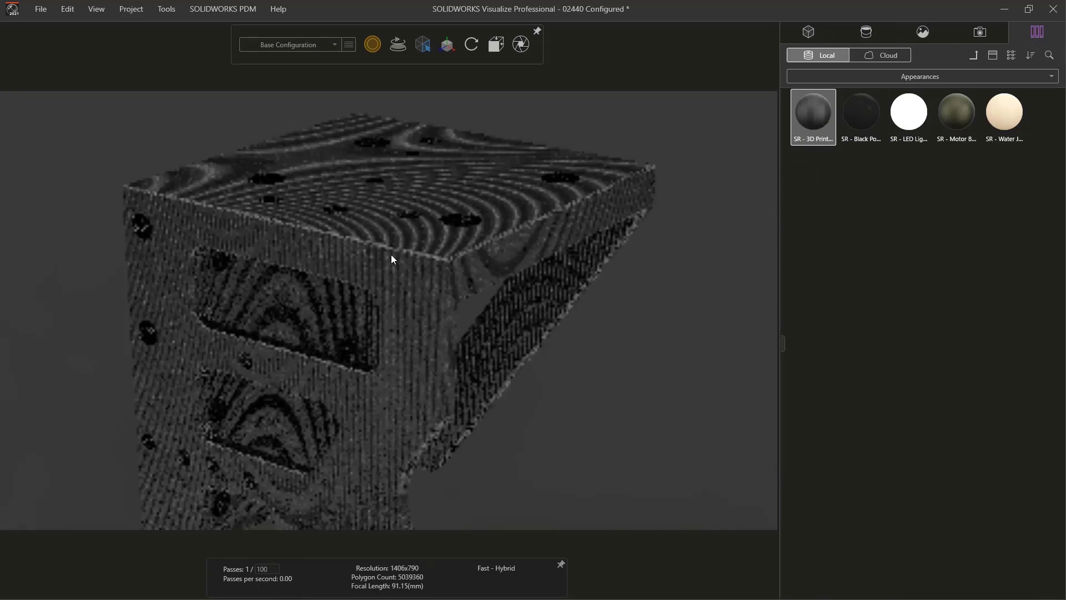
Rotate the bracket's texture mapping 45 degrees about Z.
click(510, 260)
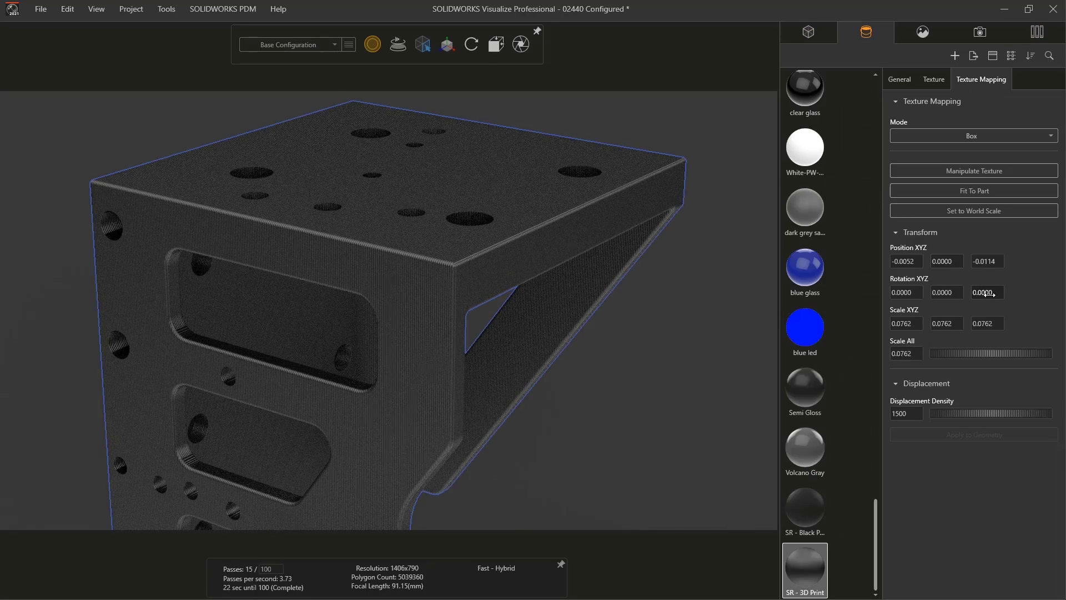
click(986, 293)
text(45)
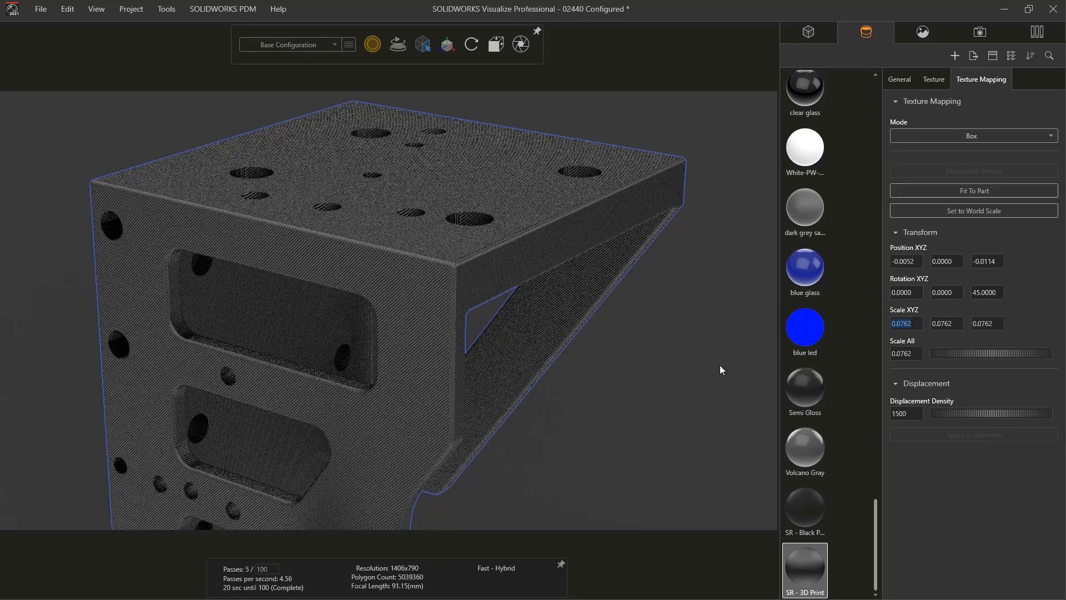
click(661, 373)
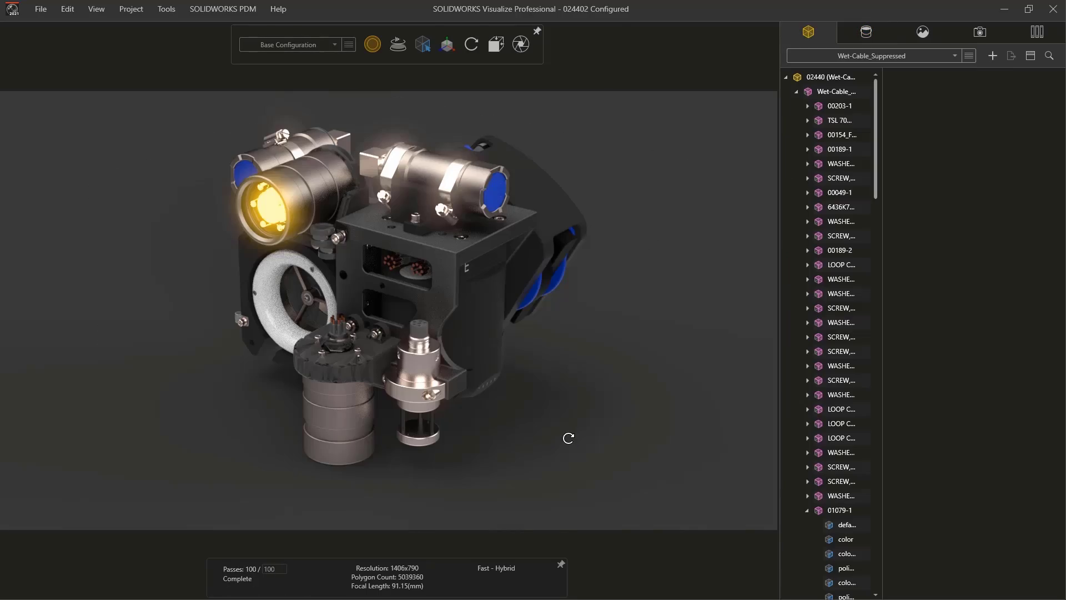
Switch the displayed model set to Brackets and Housing.
mouse_move(571, 438)
mouse_down()
mouse_move(531, 435)
mouse_move(571, 431)
mouse_up()
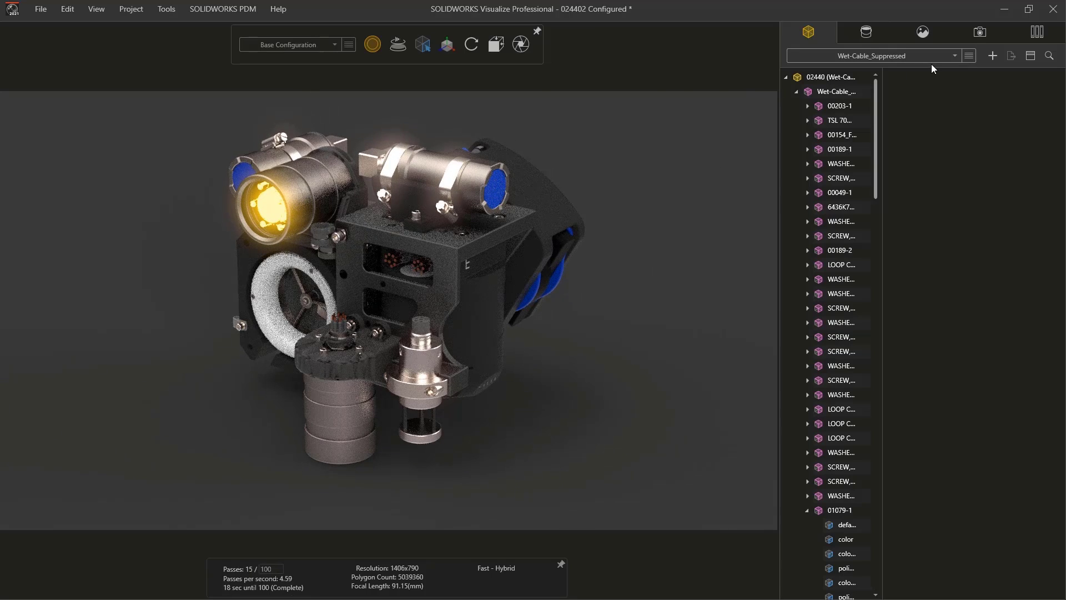
click(951, 55)
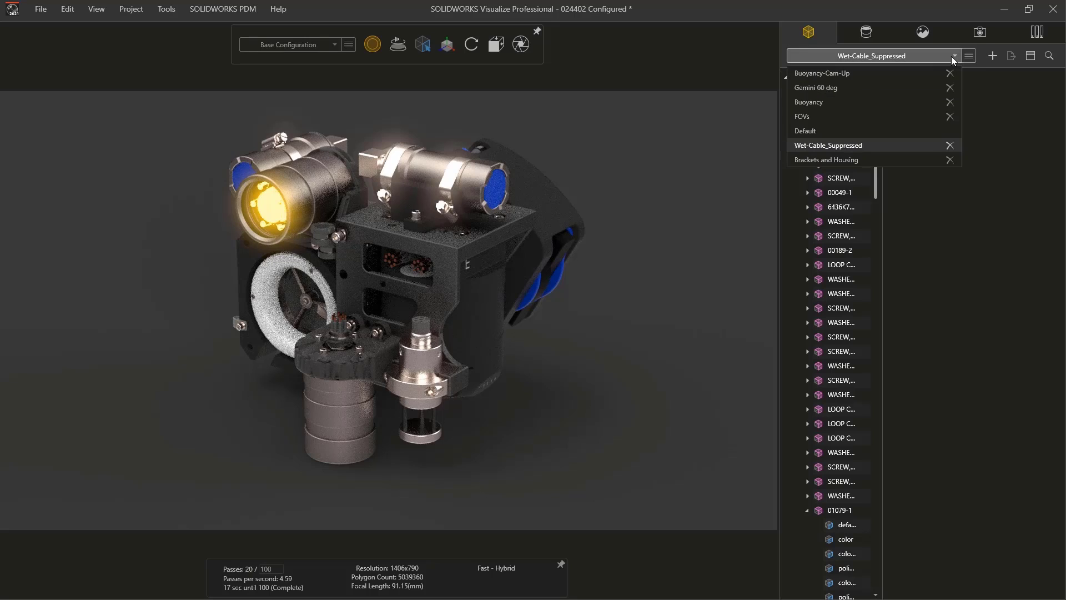
click(844, 160)
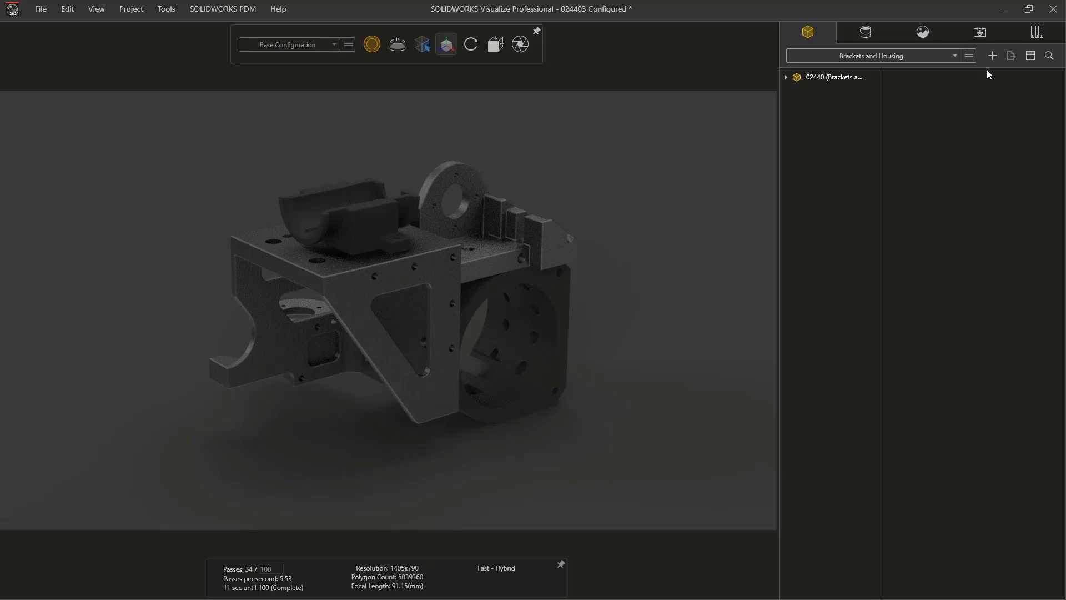
Add a cutting plane through the brackets and housing and shift it slightly inward along its Z axis.
click(994, 56)
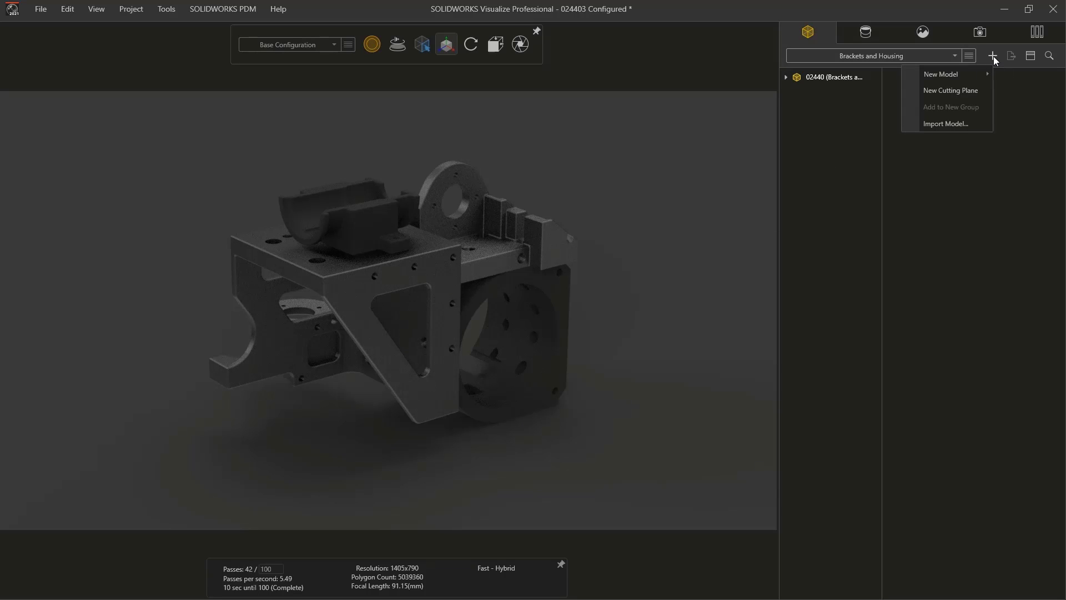
click(974, 91)
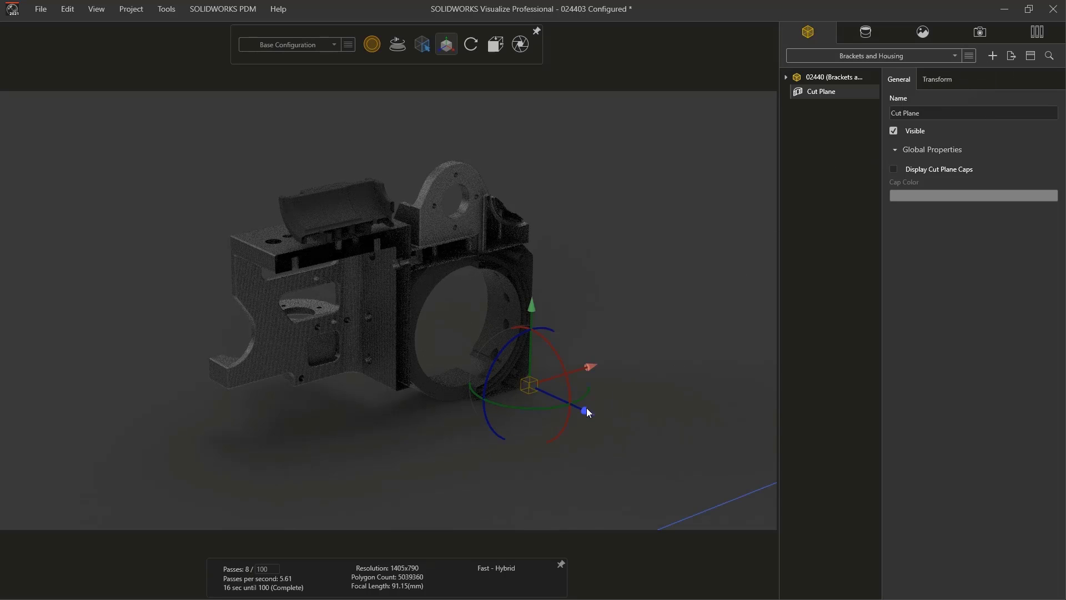
mouse_move(587, 411)
mouse_down()
mouse_move(569, 405)
mouse_move(582, 410)
mouse_up()
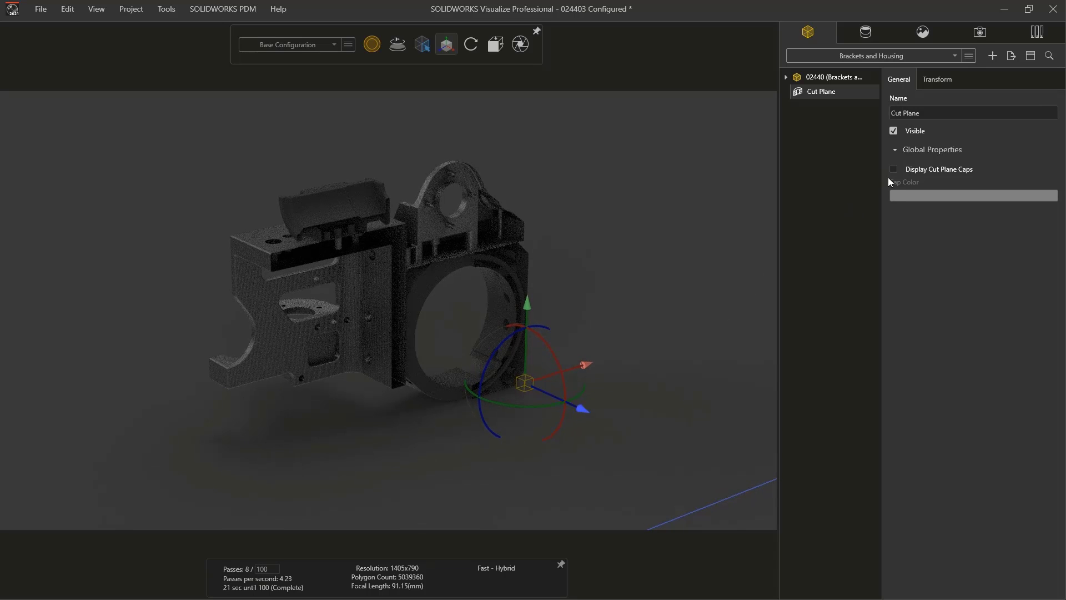
Display the cut plane caps in green (hue 114, saturation 91, value 90) and shift the cutting plane outward along Z.
click(894, 172)
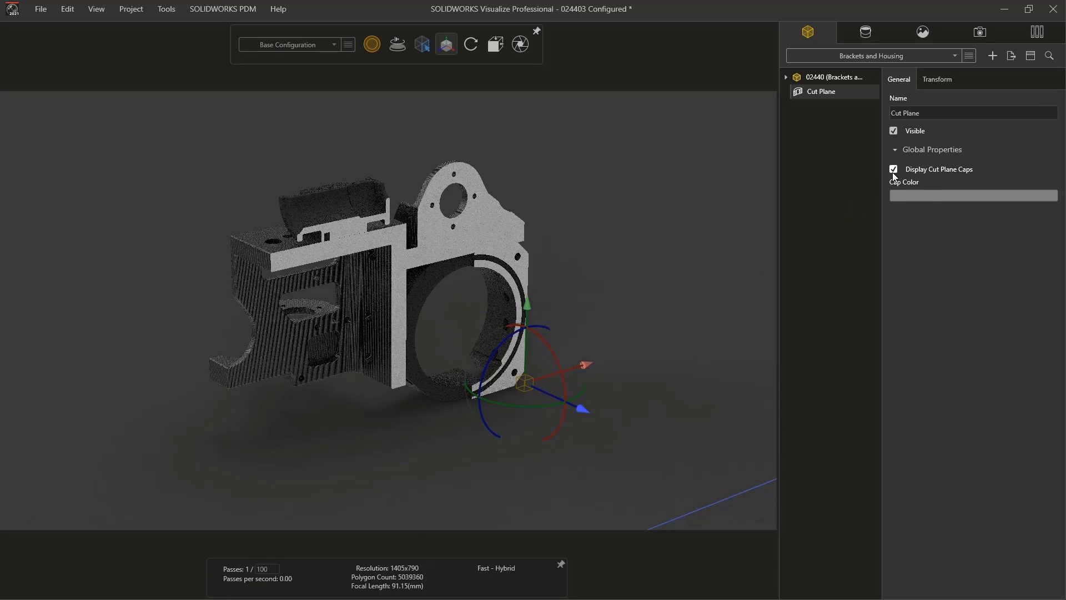
click(927, 195)
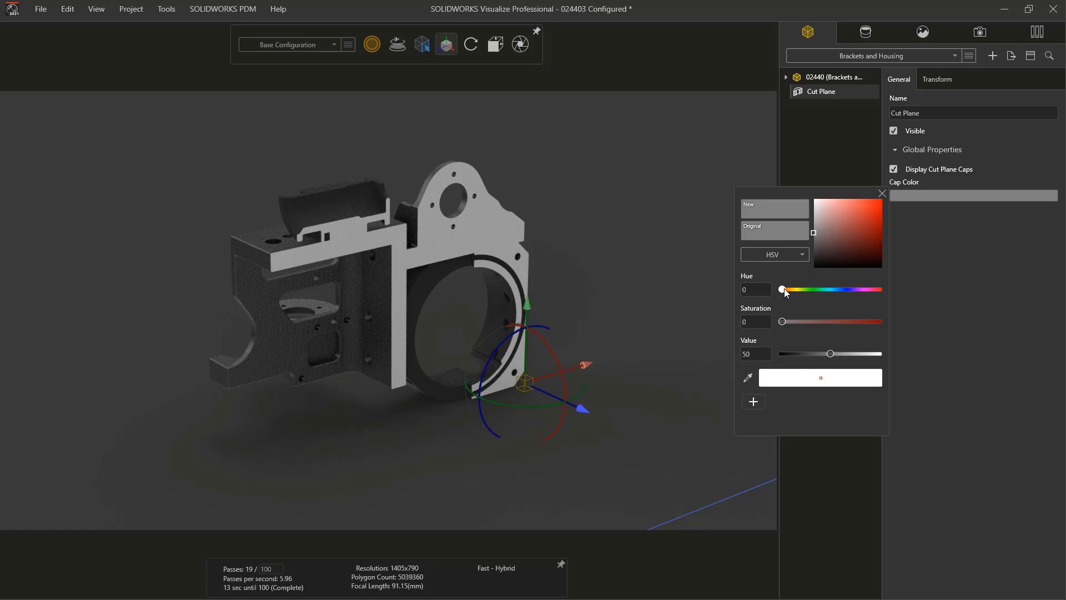
drag(784, 288, 813, 289)
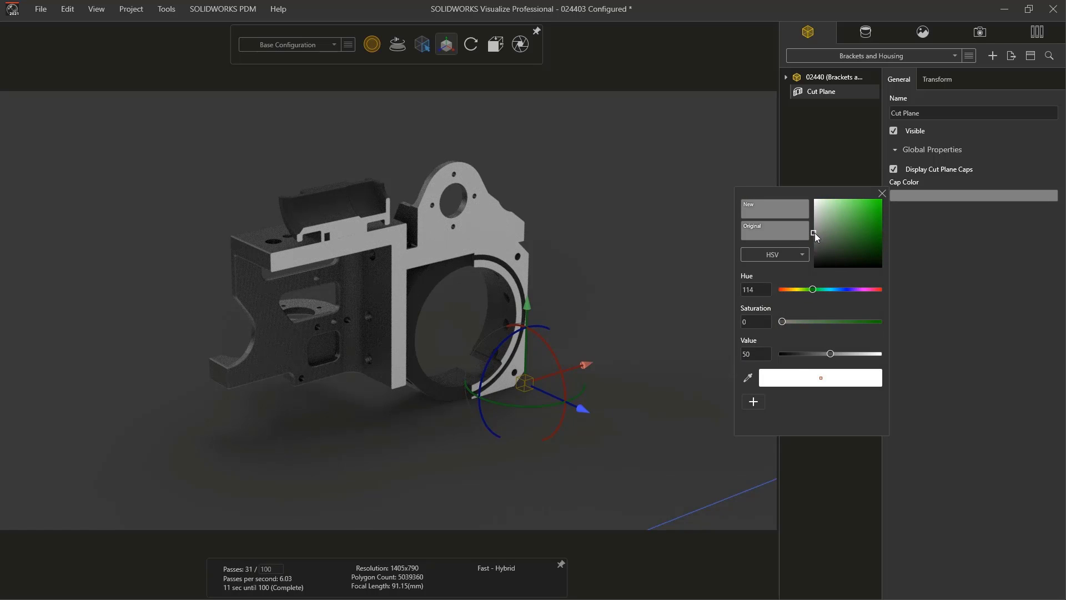
drag(815, 232, 877, 207)
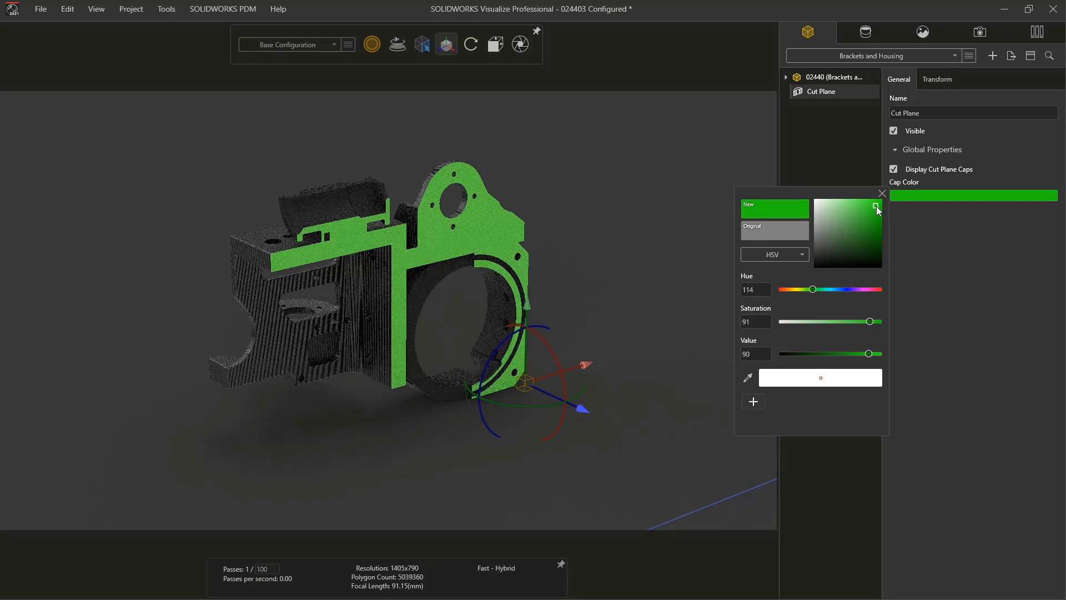
click(882, 193)
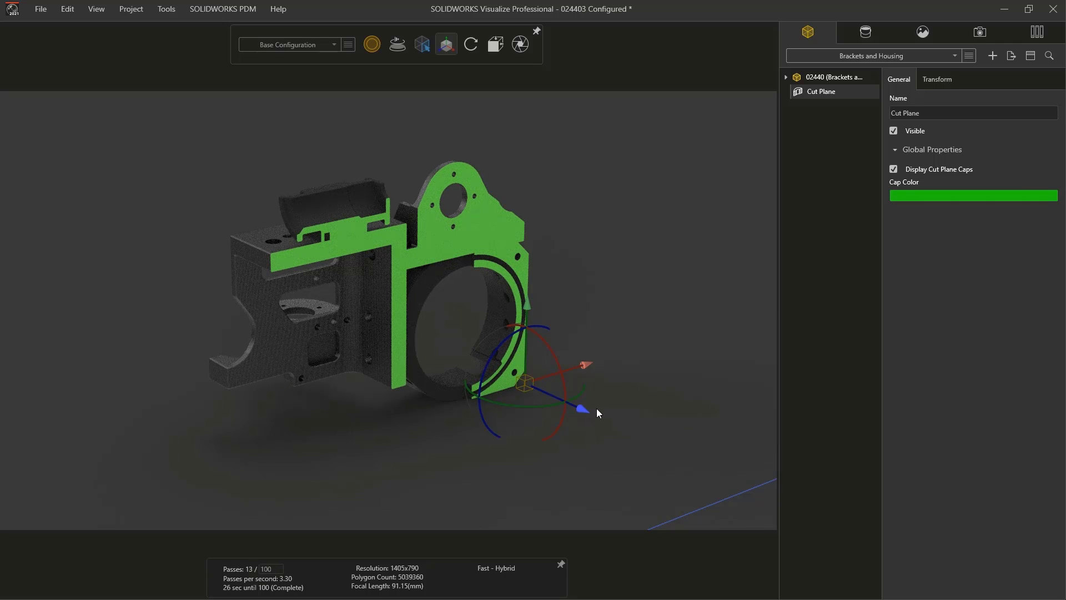
drag(582, 409, 602, 417)
click(794, 277)
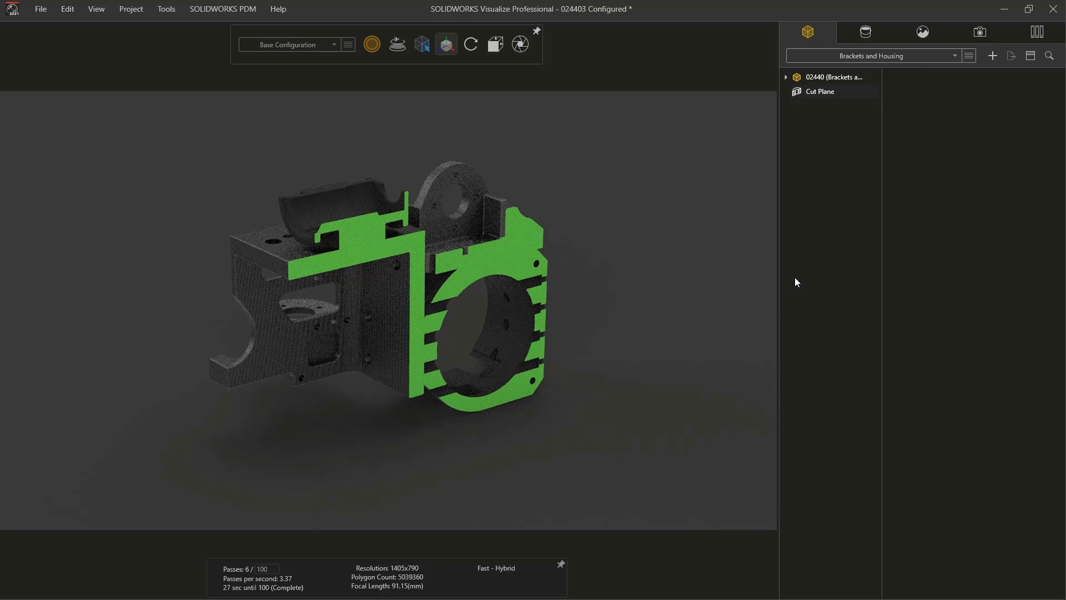
Add a second cutting plane and rotate it 90 degrees about X.
click(994, 54)
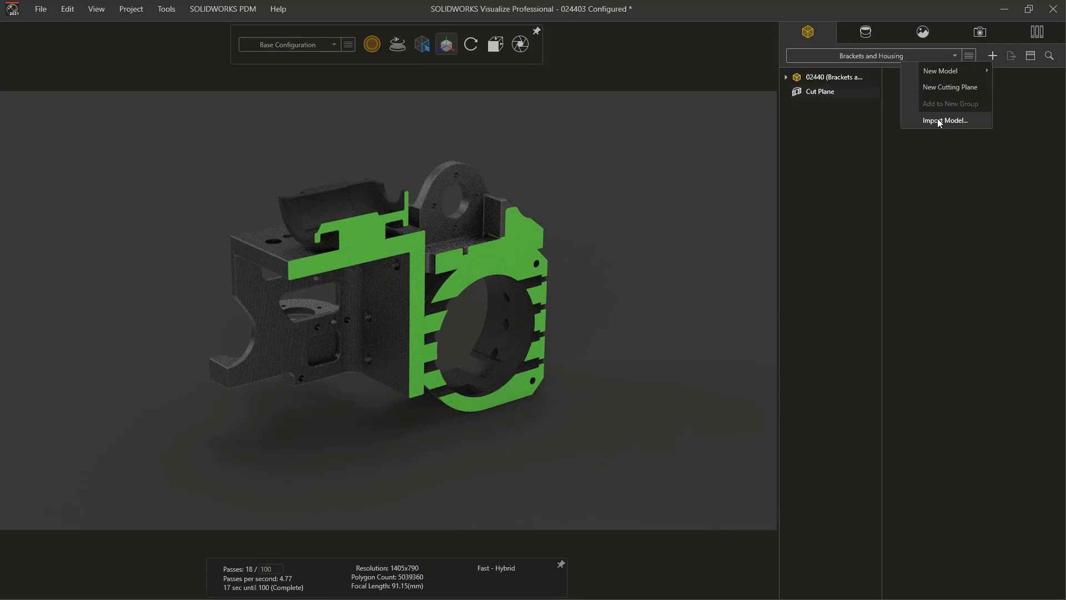
click(941, 88)
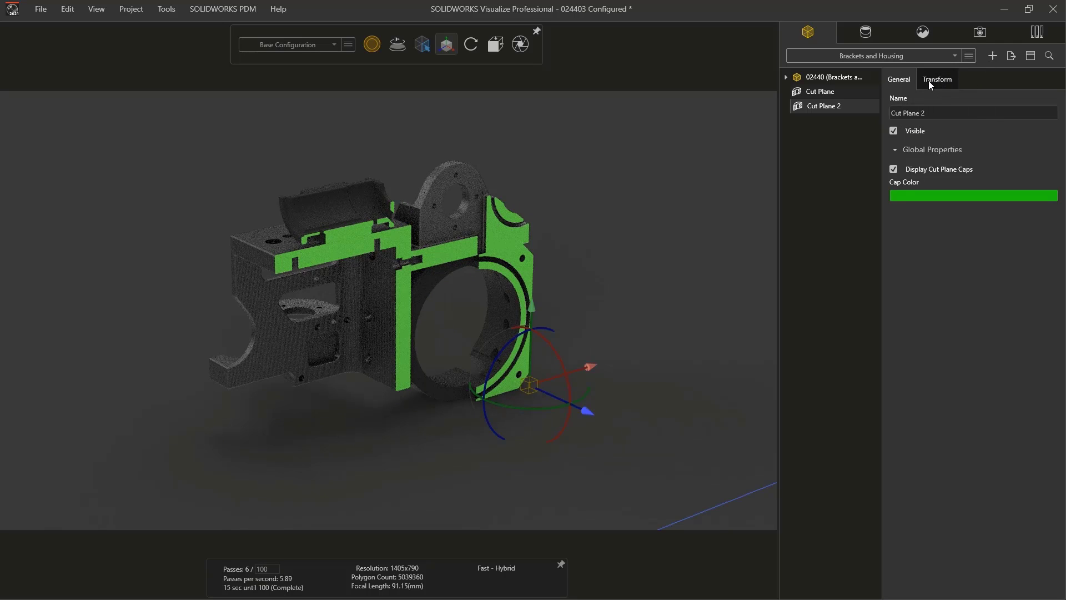
click(931, 81)
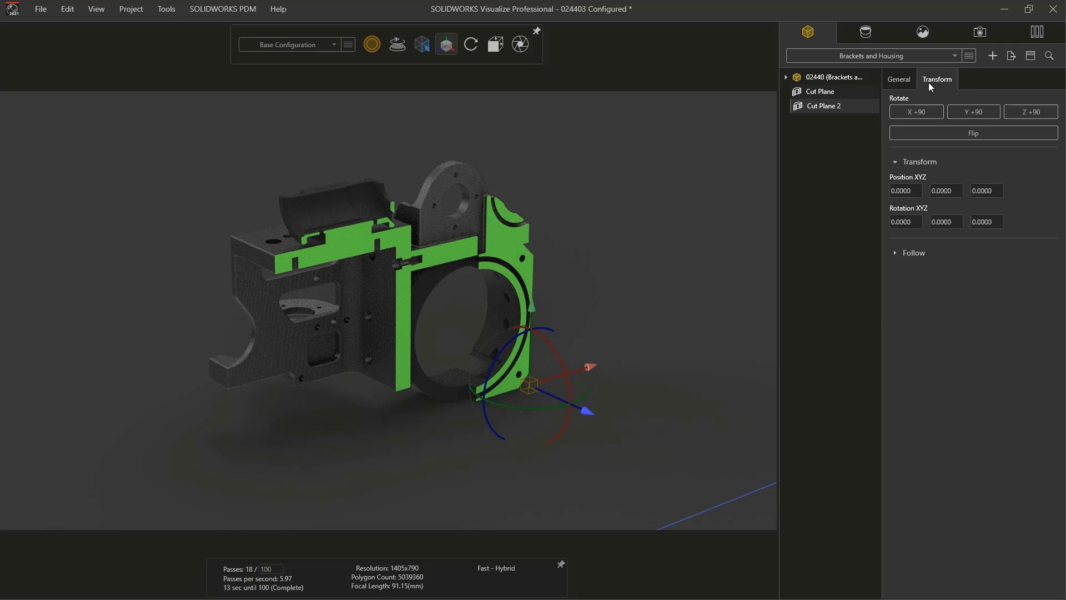
click(932, 112)
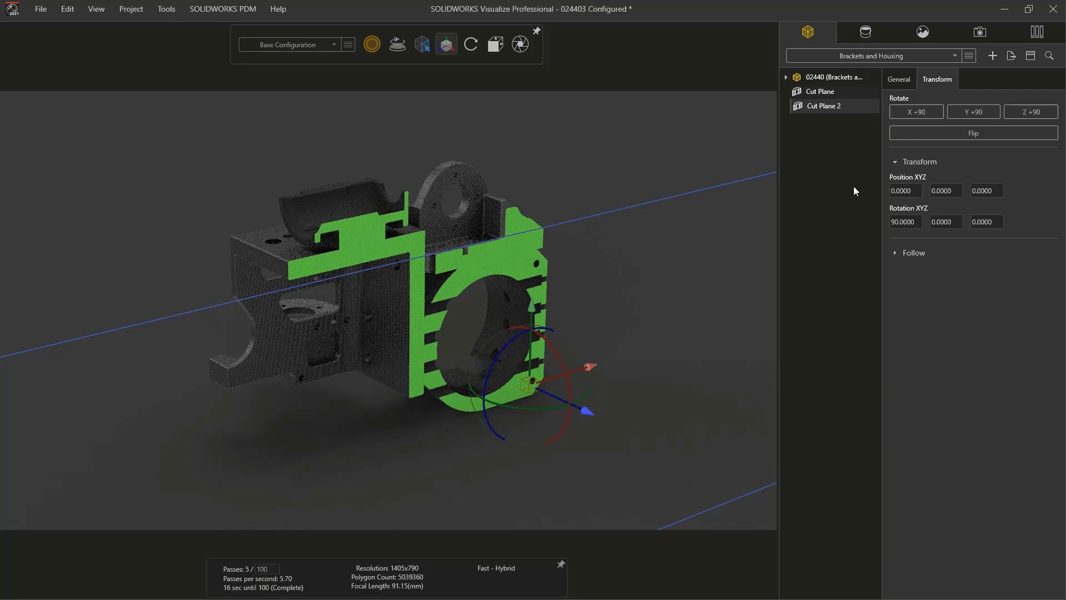
Flip the second cutting plane to cut away the upper part of the model and raise it to a Y position of about 0.108.
drag(531, 312, 521, 226)
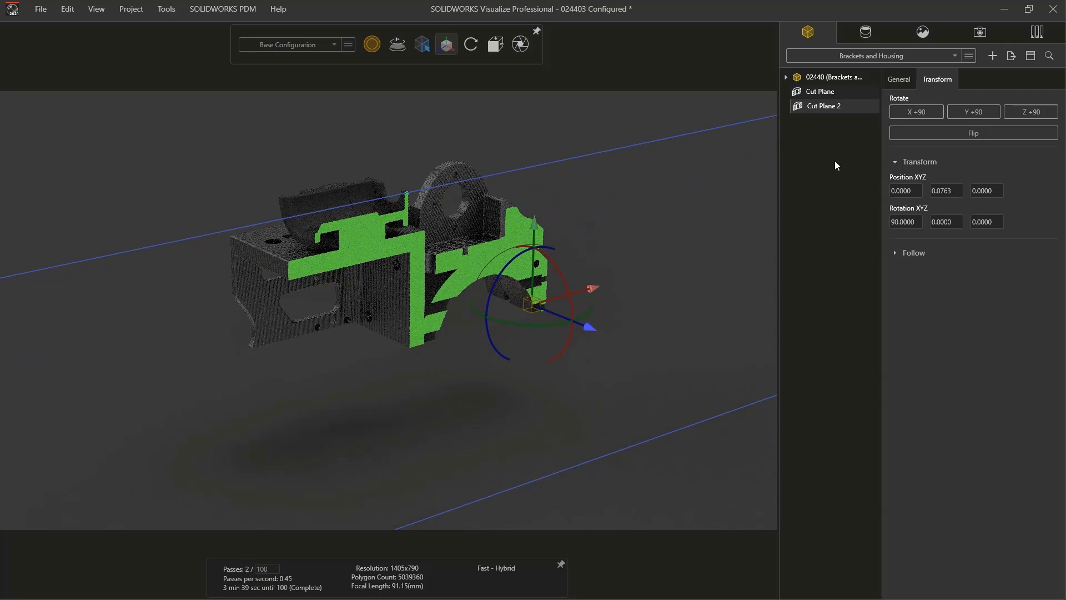
click(918, 138)
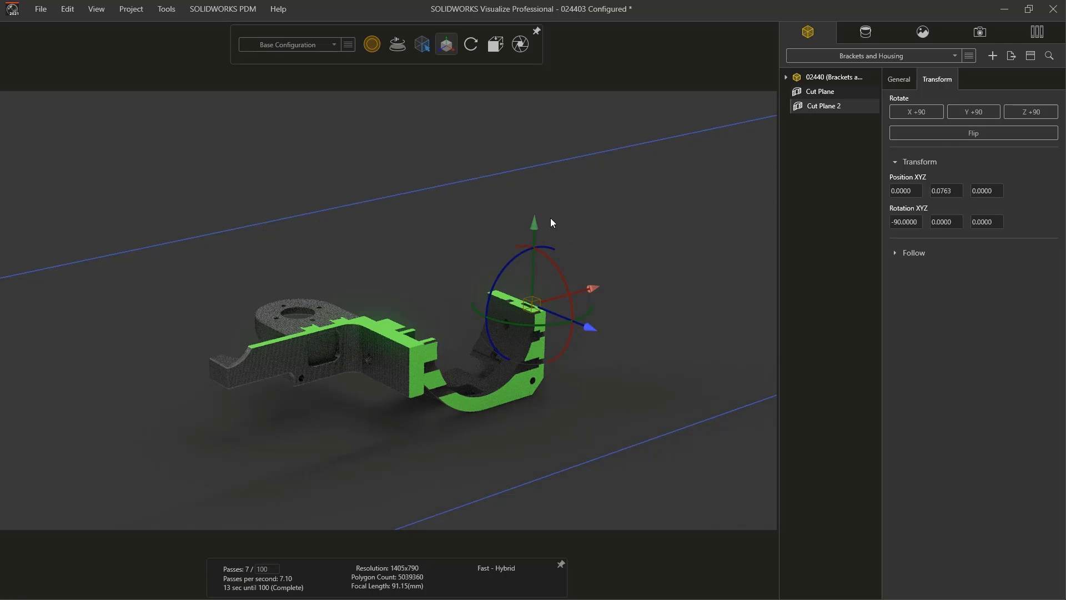
drag(532, 228, 527, 194)
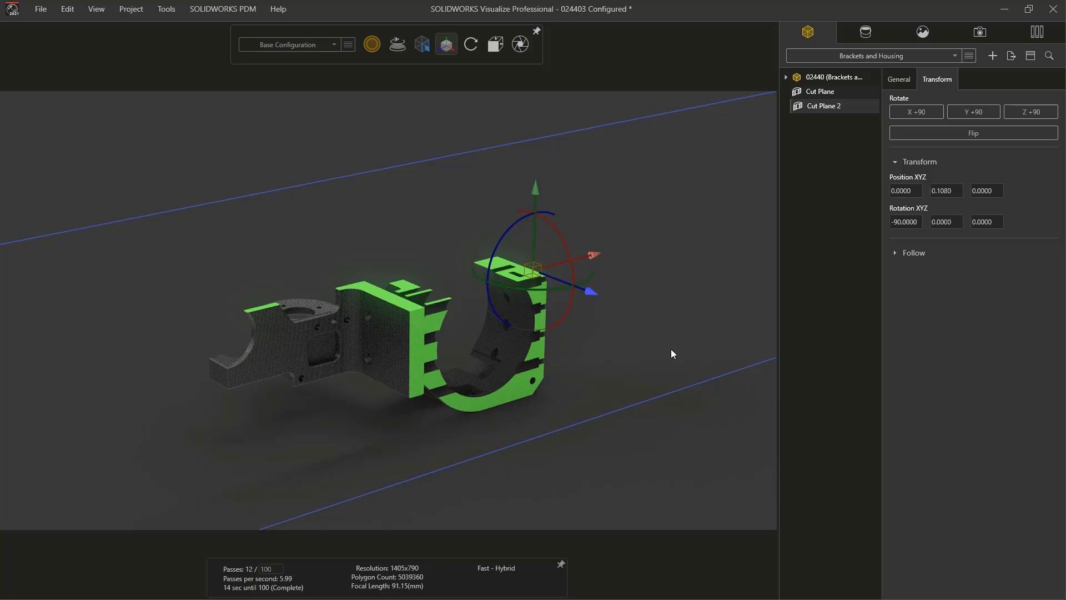
click(729, 402)
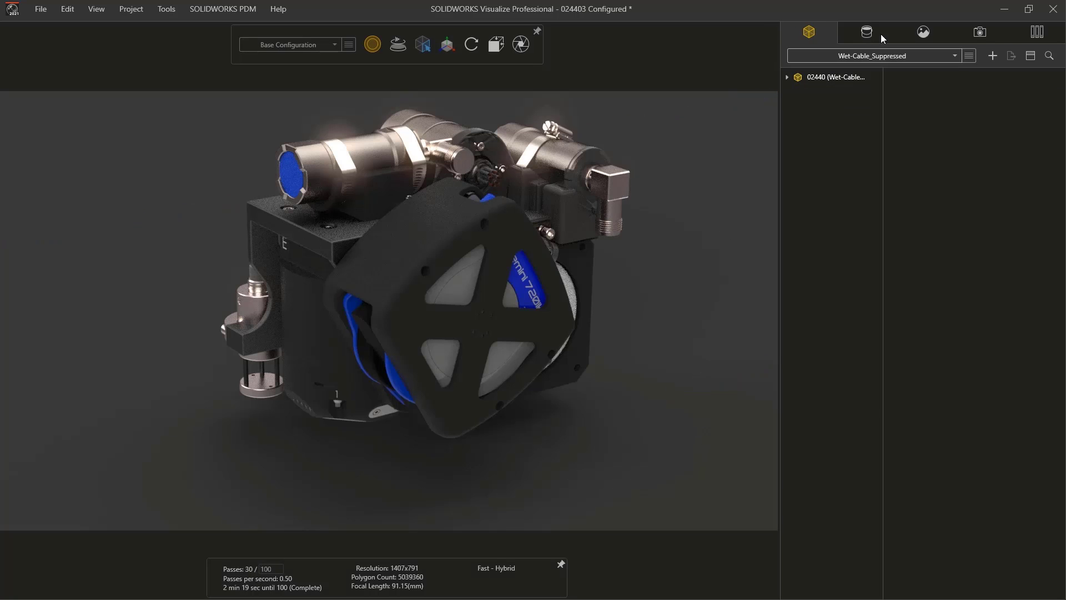
Duplicate the default camera and make the copy the active camera.
click(977, 31)
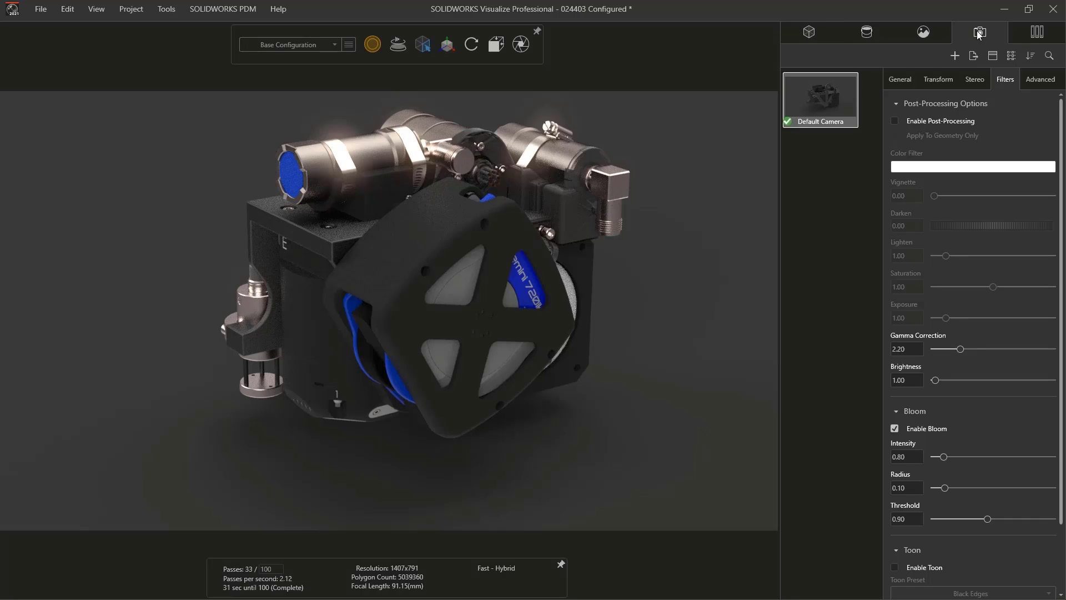
right_click(817, 99)
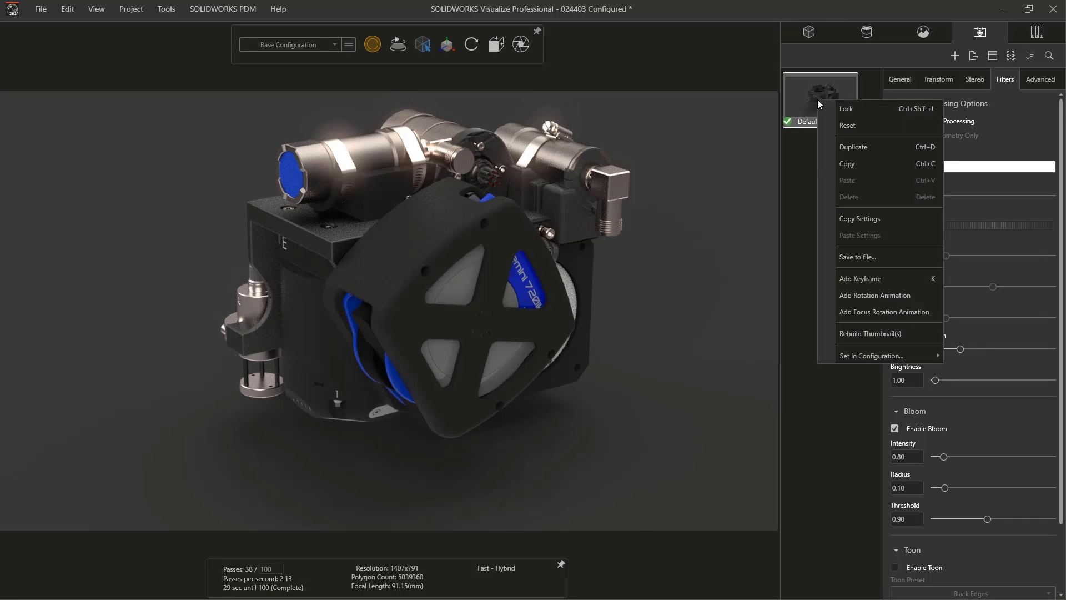
click(844, 147)
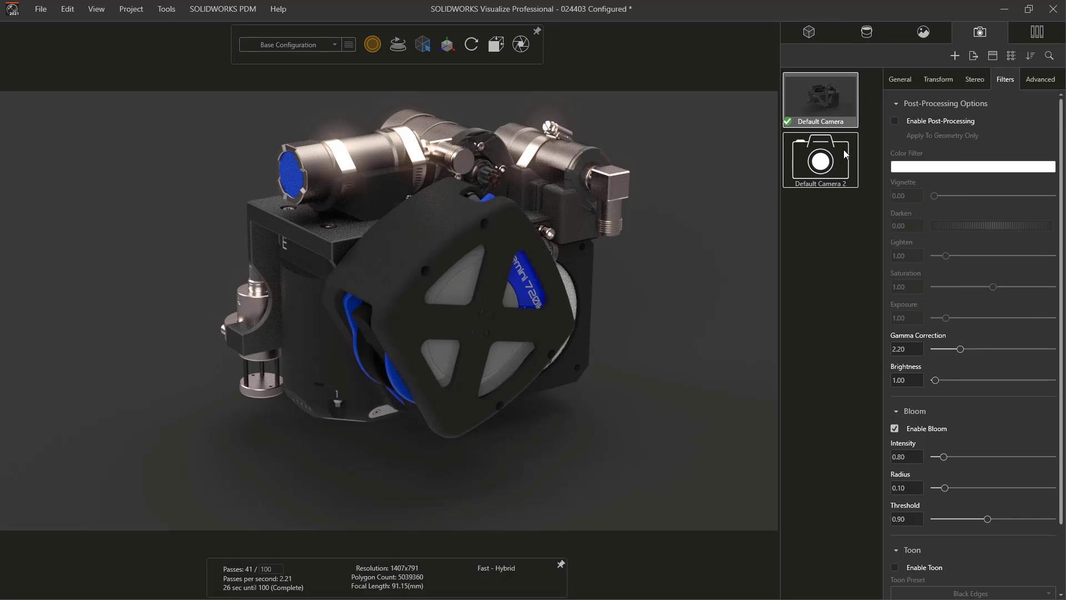
click(810, 167)
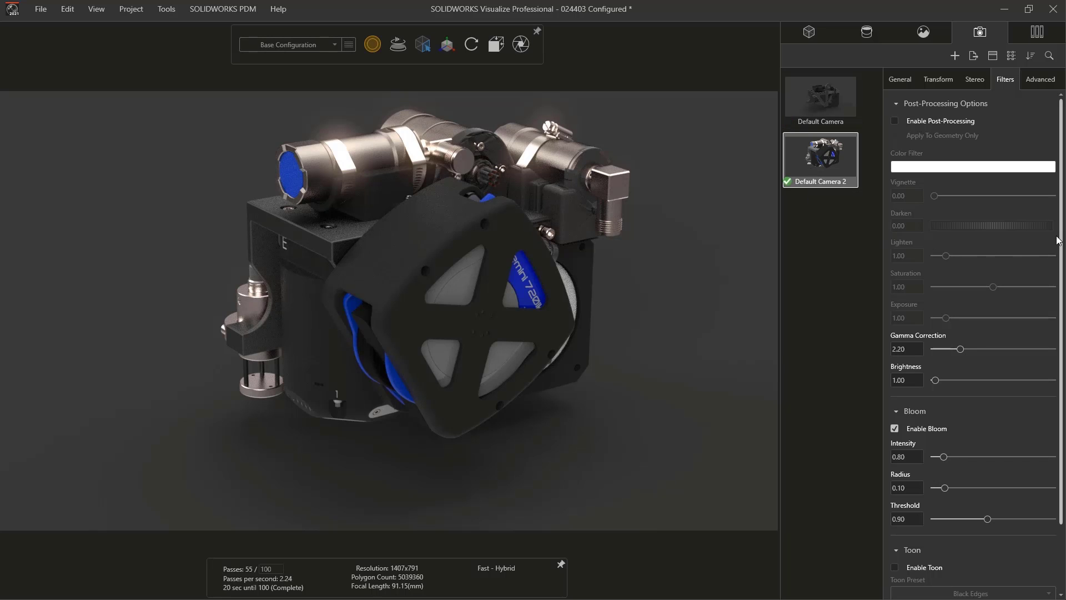
Enable the Toon filter on the duplicated camera and apply the White on Black preset.
drag(1060, 240, 1059, 345)
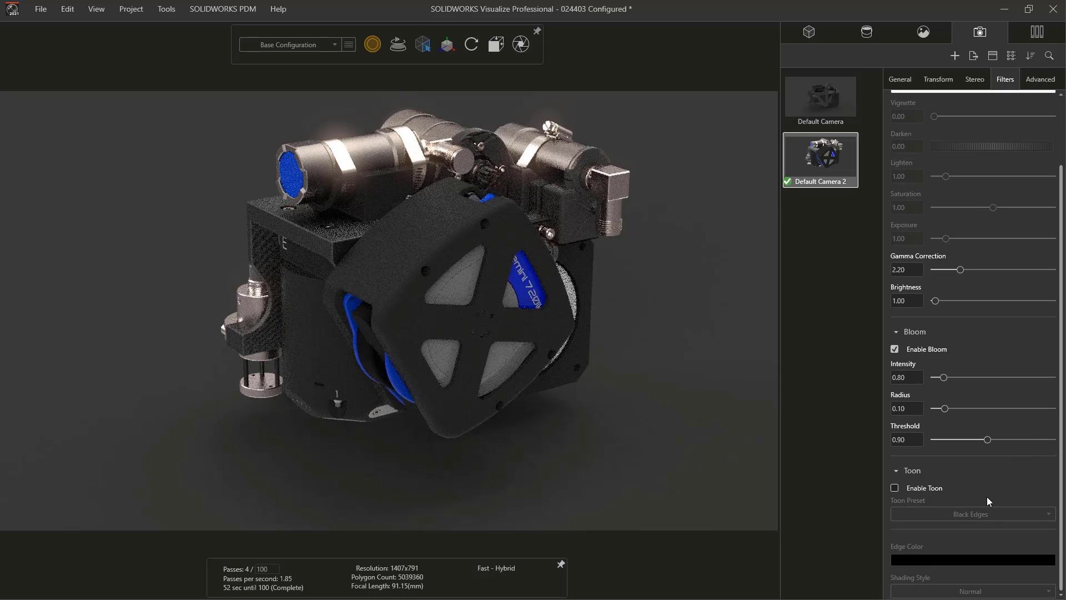
click(895, 488)
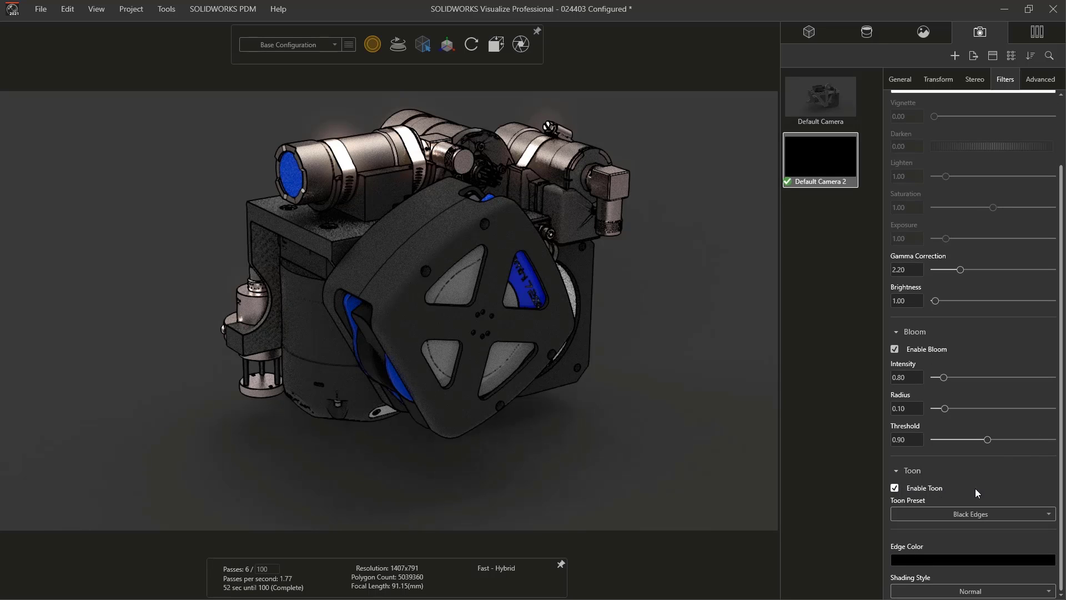
click(995, 514)
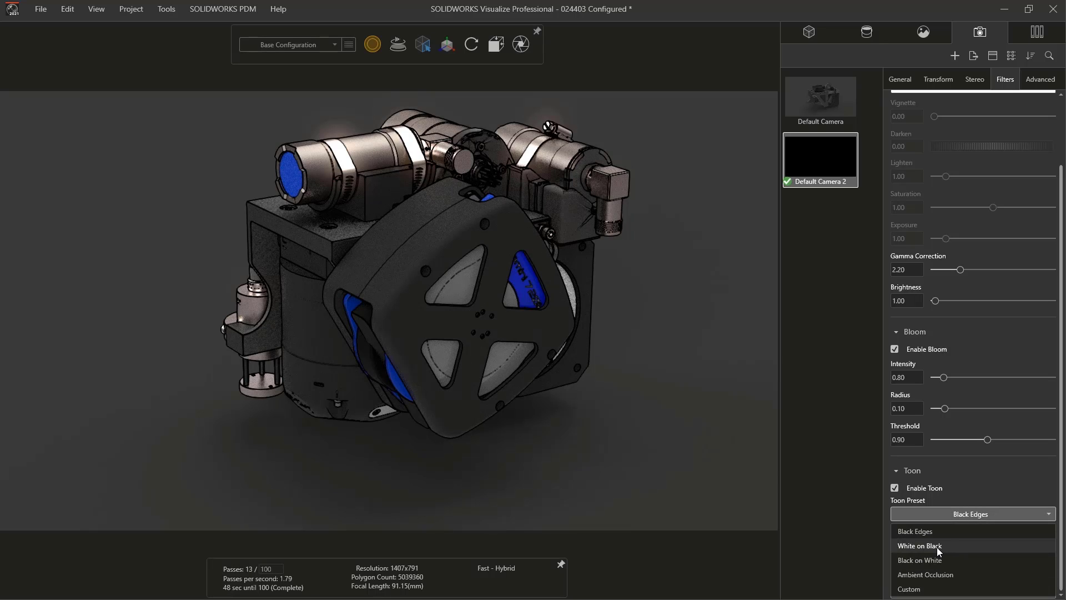
click(937, 548)
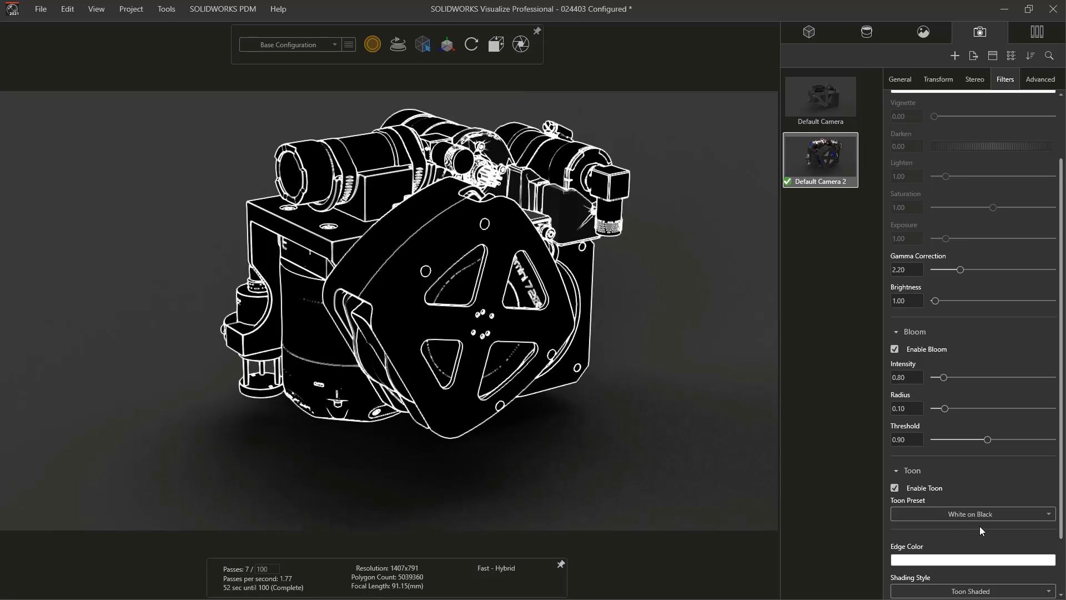
Try the Black on White toon preset and change the preset to Ambient Occlusion.
click(989, 514)
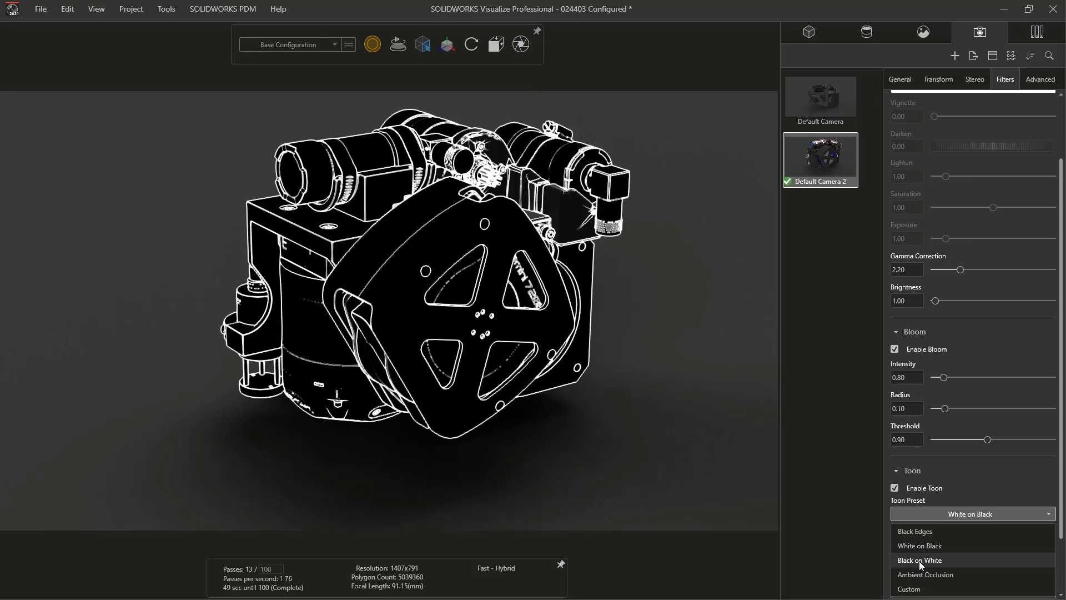
click(919, 560)
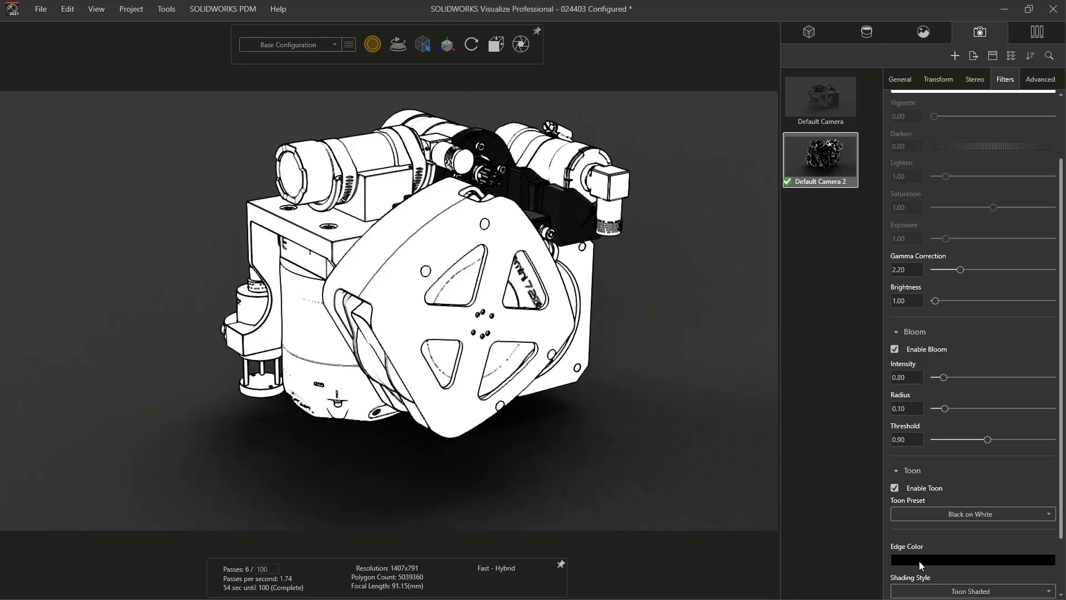
click(955, 515)
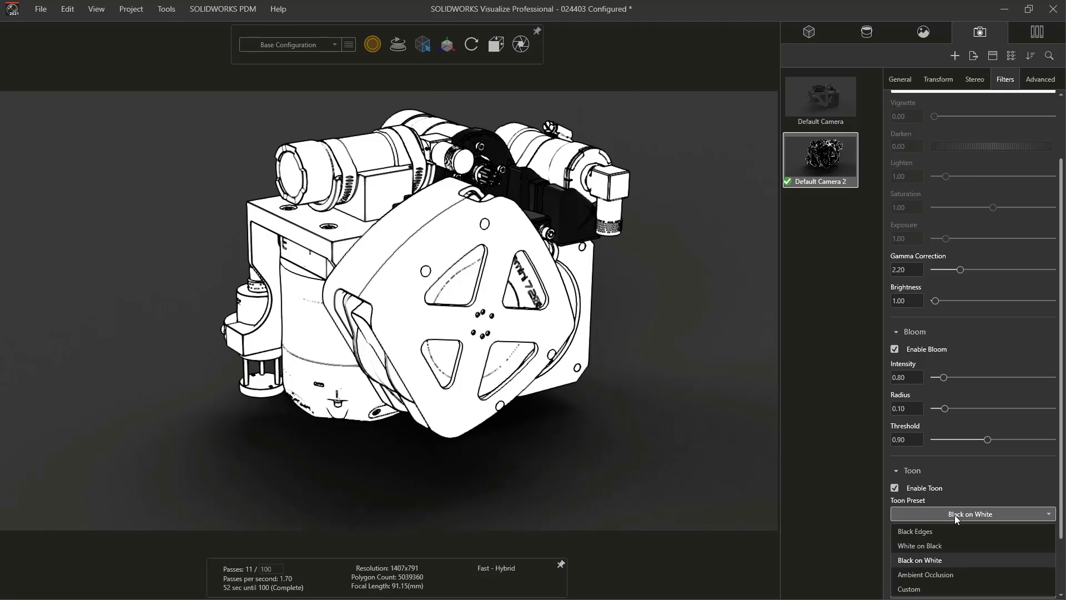
click(920, 575)
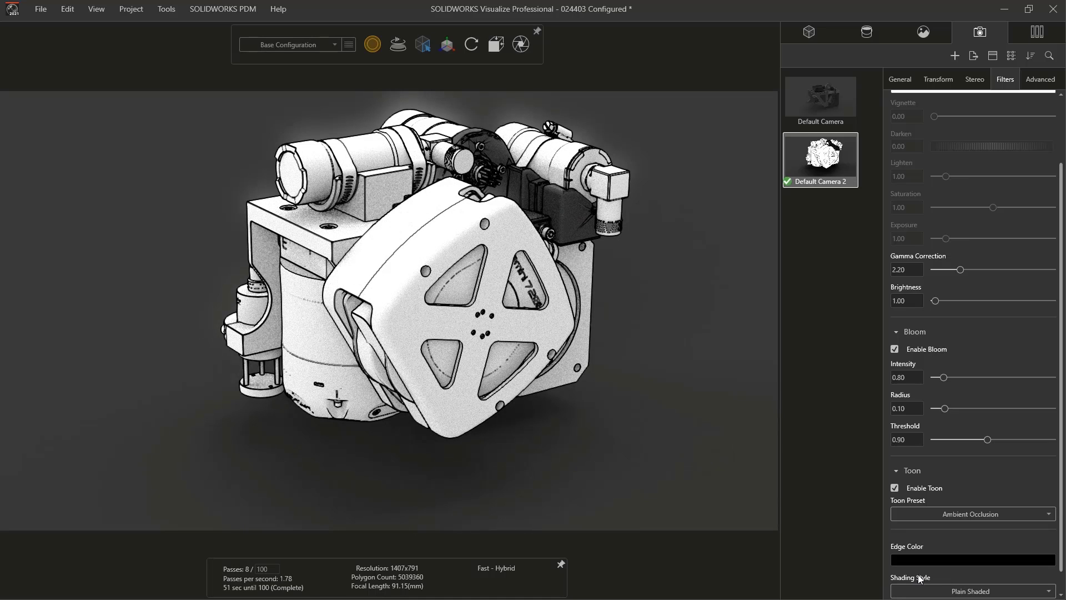
Set the toon edge color to blue with hue 240, saturation 86 and value 79.
click(928, 561)
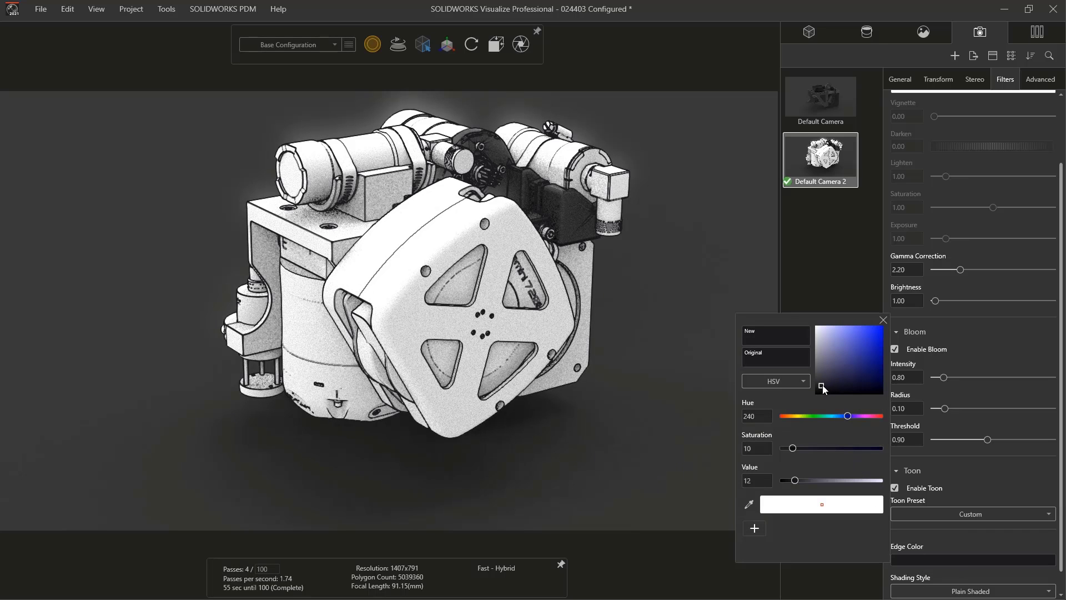
mouse_move(822, 385)
mouse_down()
mouse_move(875, 353)
mouse_move(879, 335)
mouse_up()
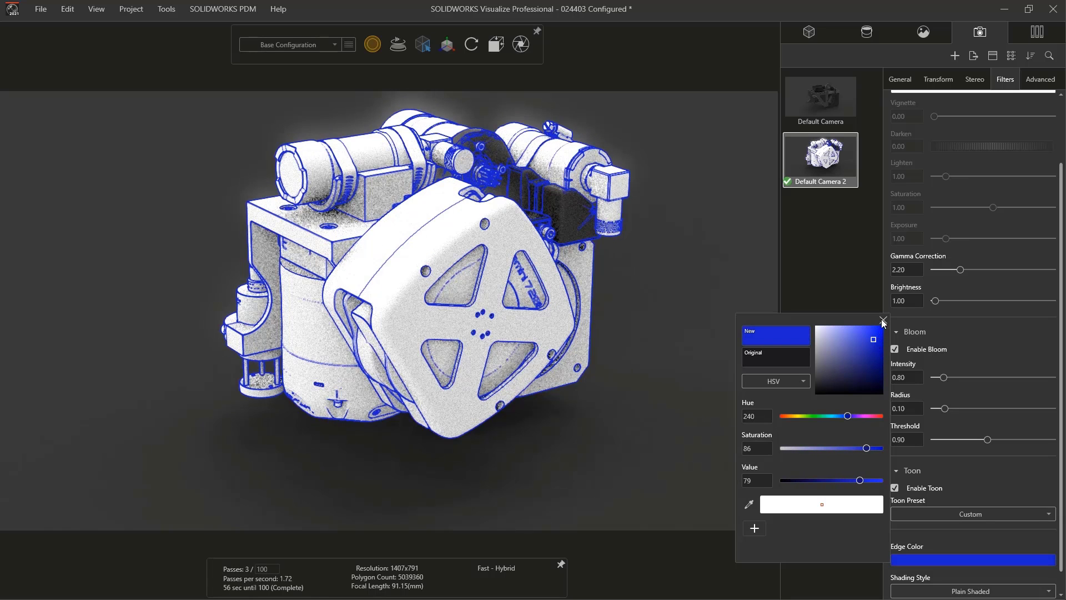
click(883, 320)
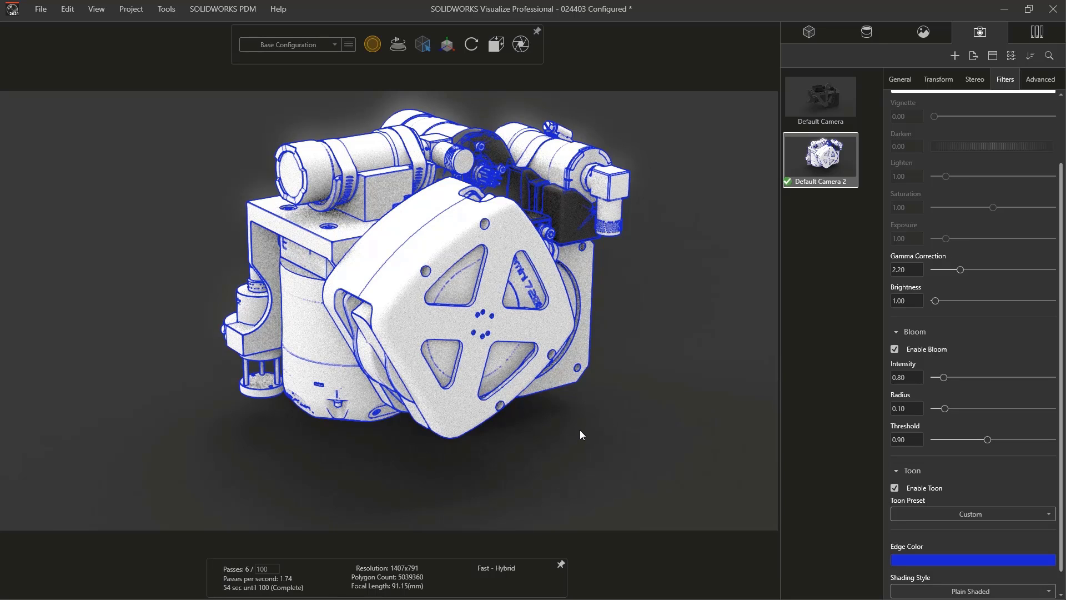
Make the original default camera, without the Toon filter, the active camera again.
drag(581, 432, 881, 433)
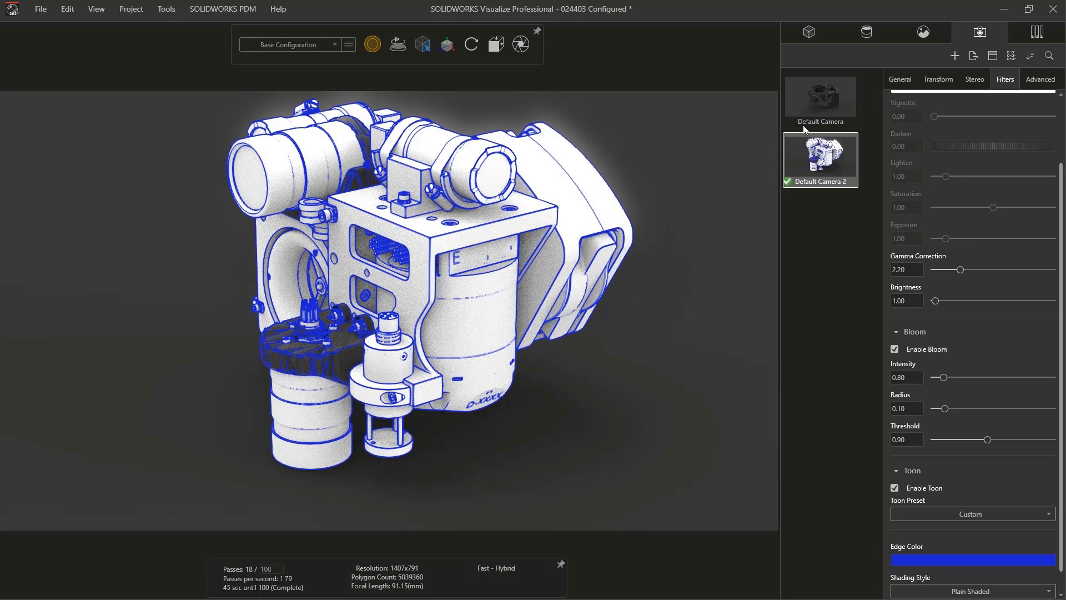
click(818, 106)
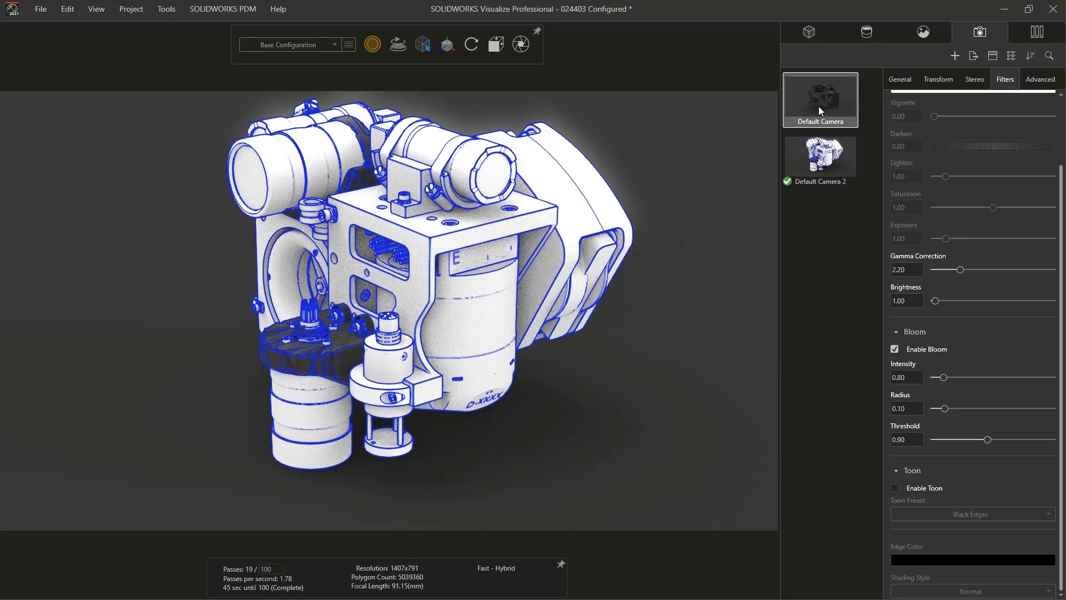
double_click(818, 109)
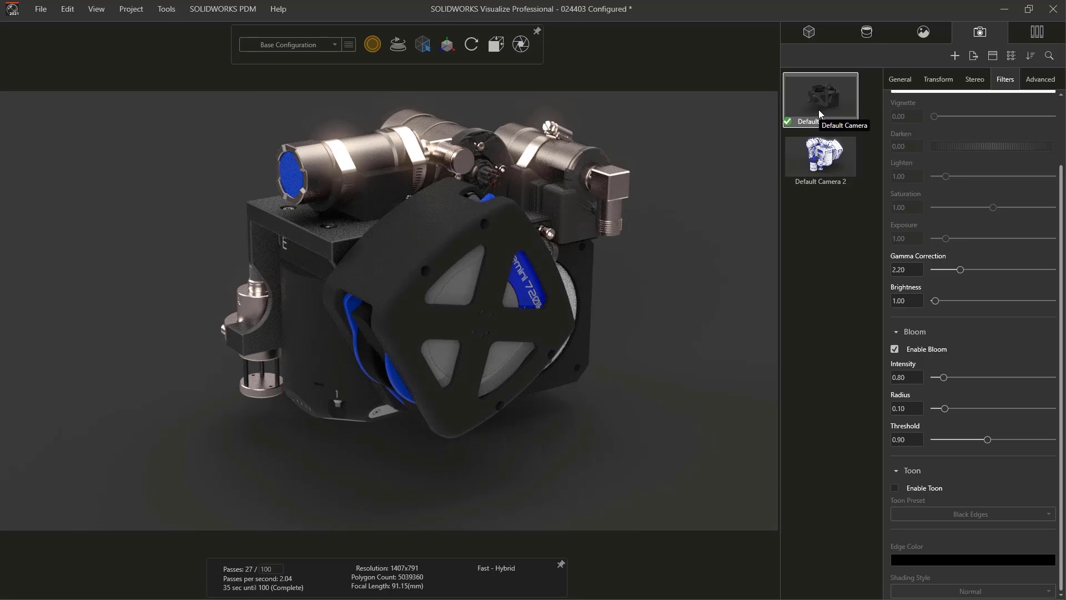
Include all render layers, from Beauty to Albedo, in the still image output and start the render.
click(520, 45)
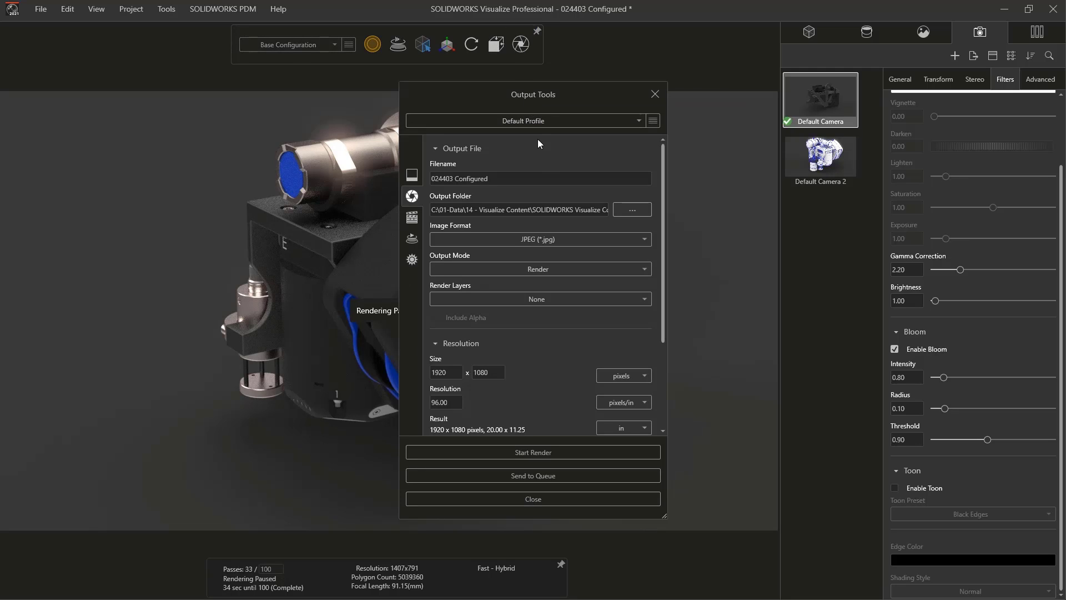
click(620, 300)
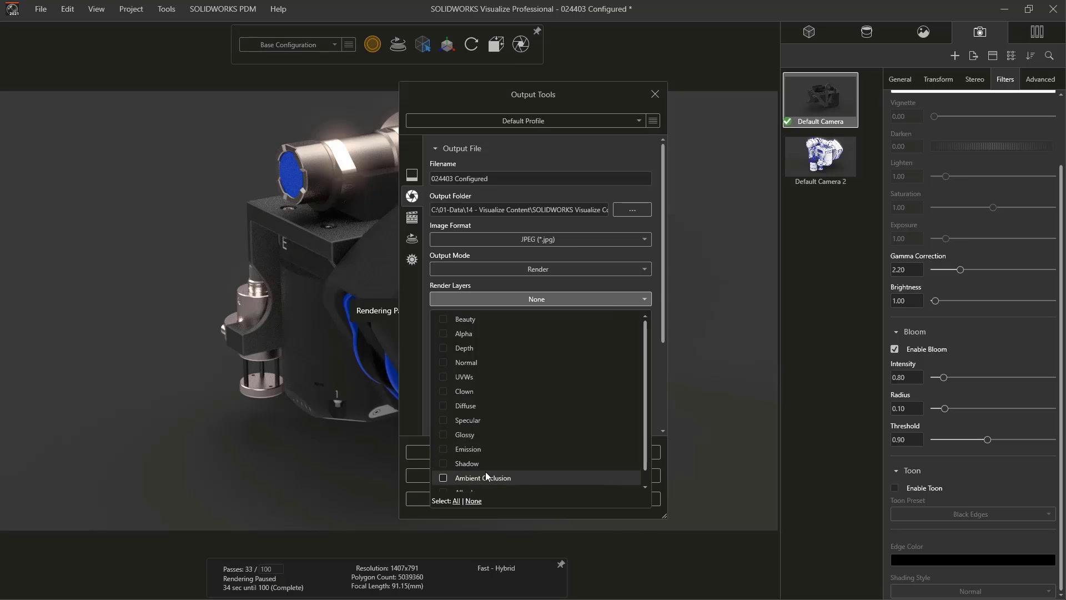
scroll(485, 471, down, 1)
click(457, 501)
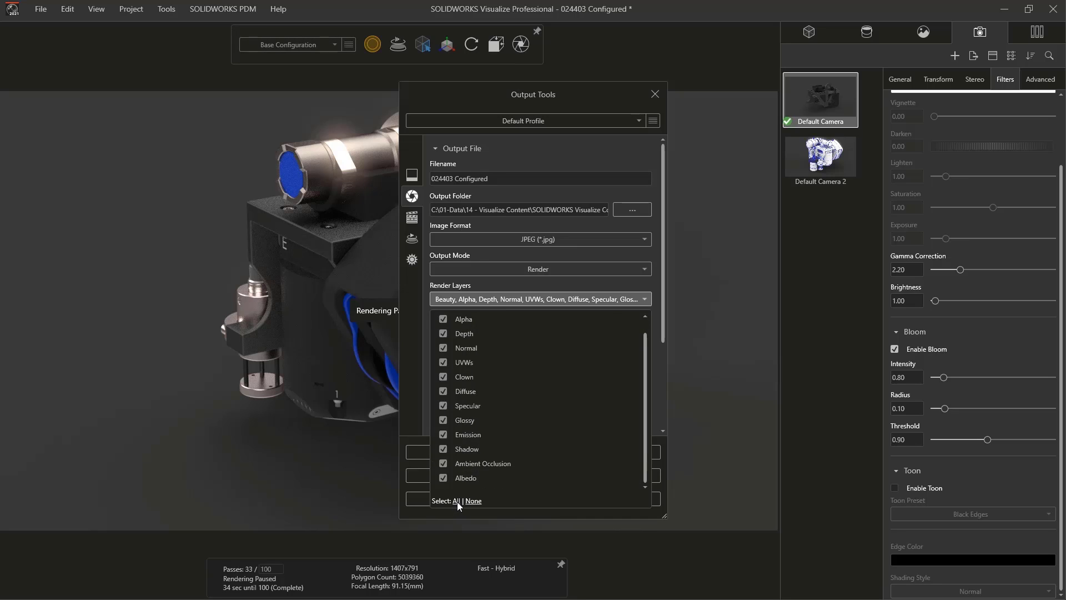
click(655, 315)
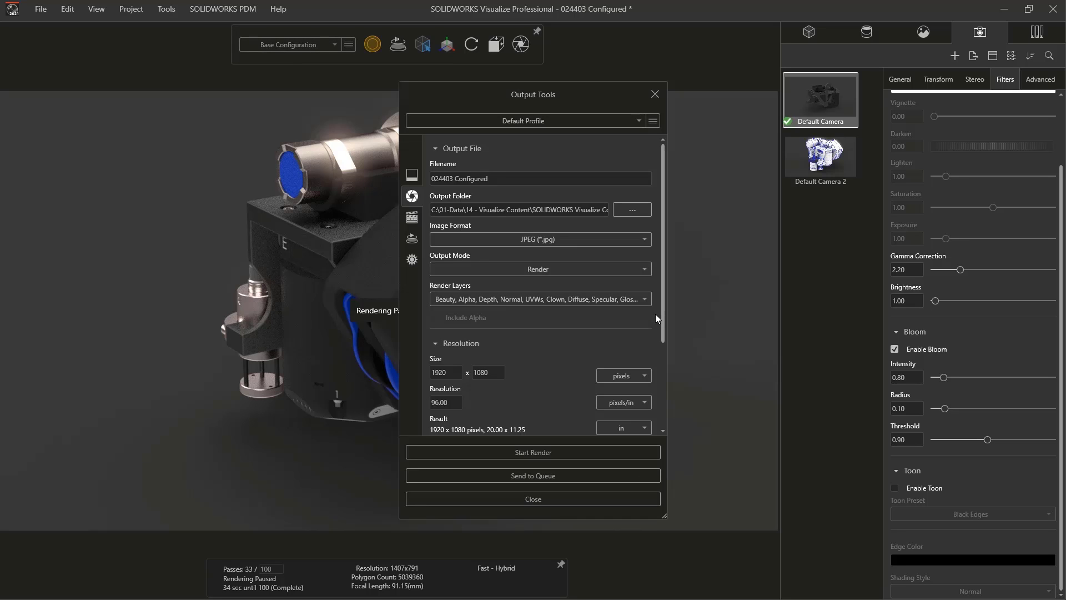
drag(661, 305, 665, 408)
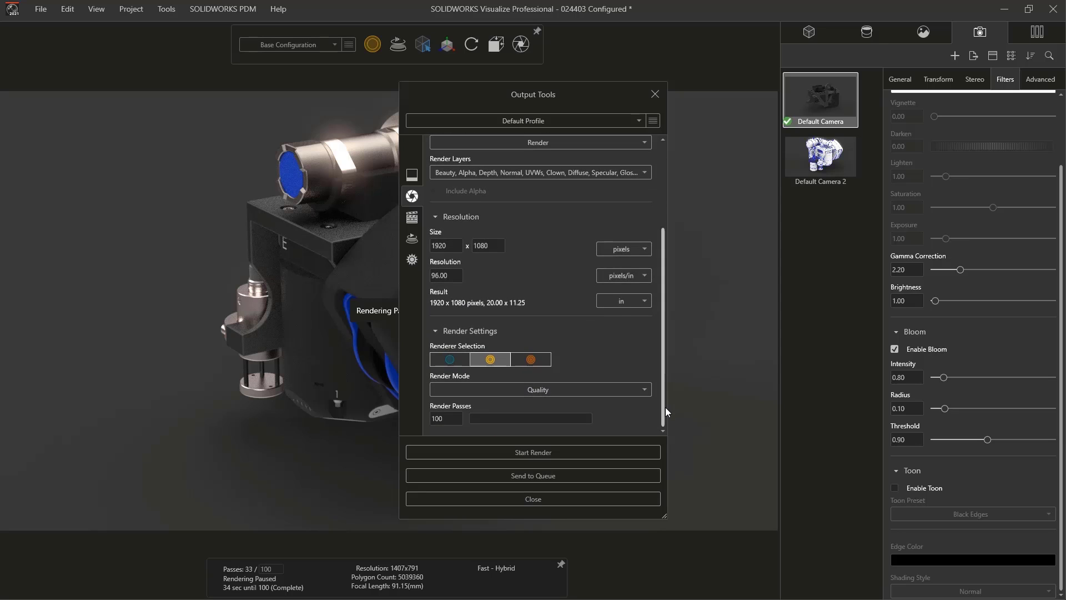
click(571, 452)
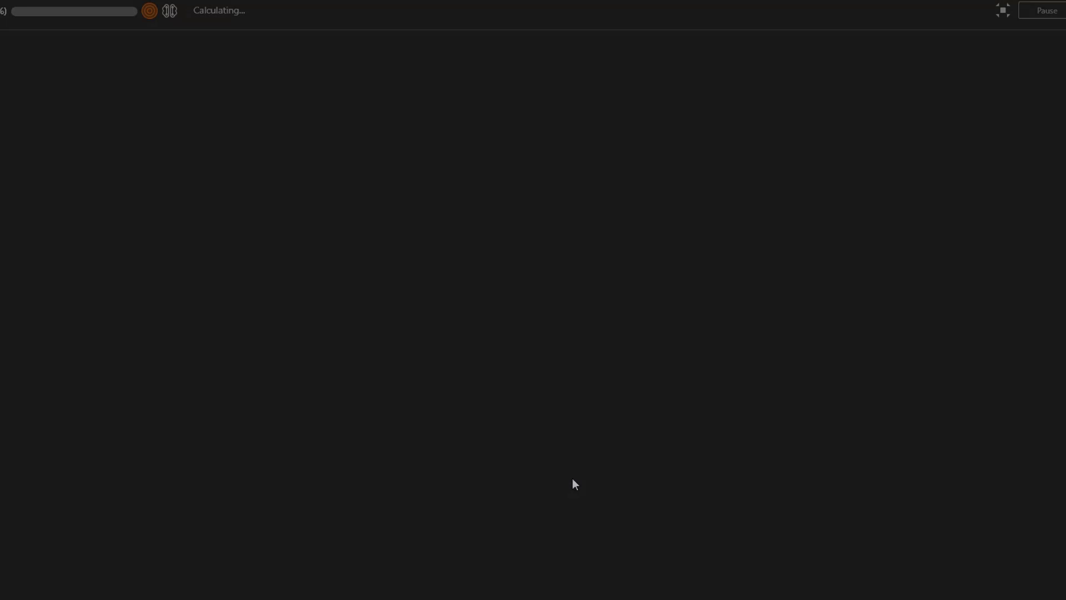